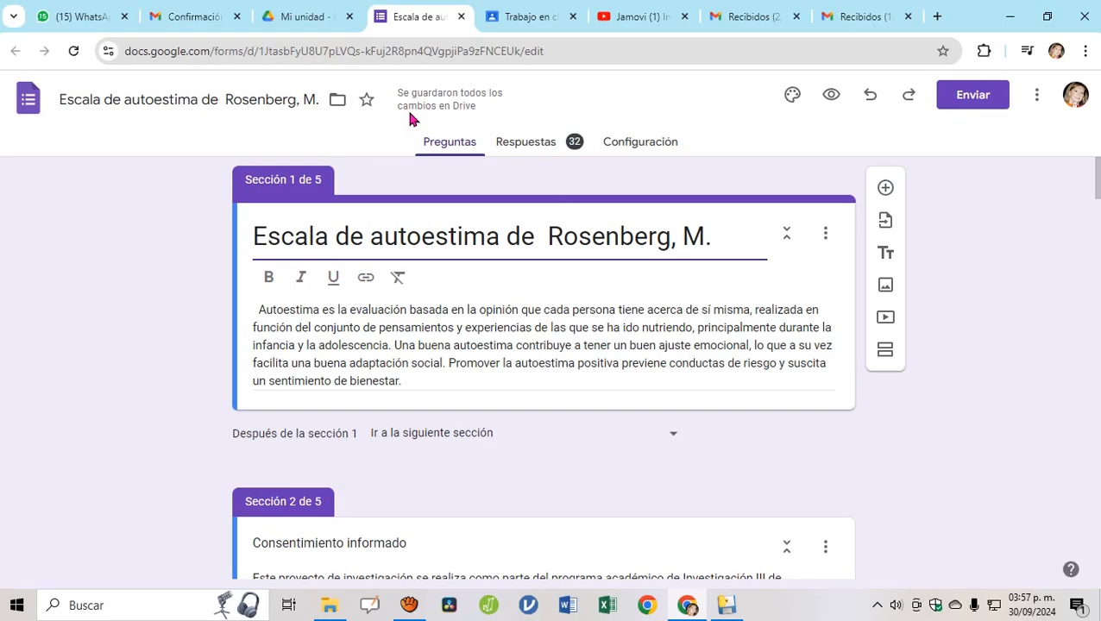
- Review the self-esteem form's five sections, from the introduction and informed consent through the sociodemographic questions and the ten scale items
scroll(546, 241, "down", 1)
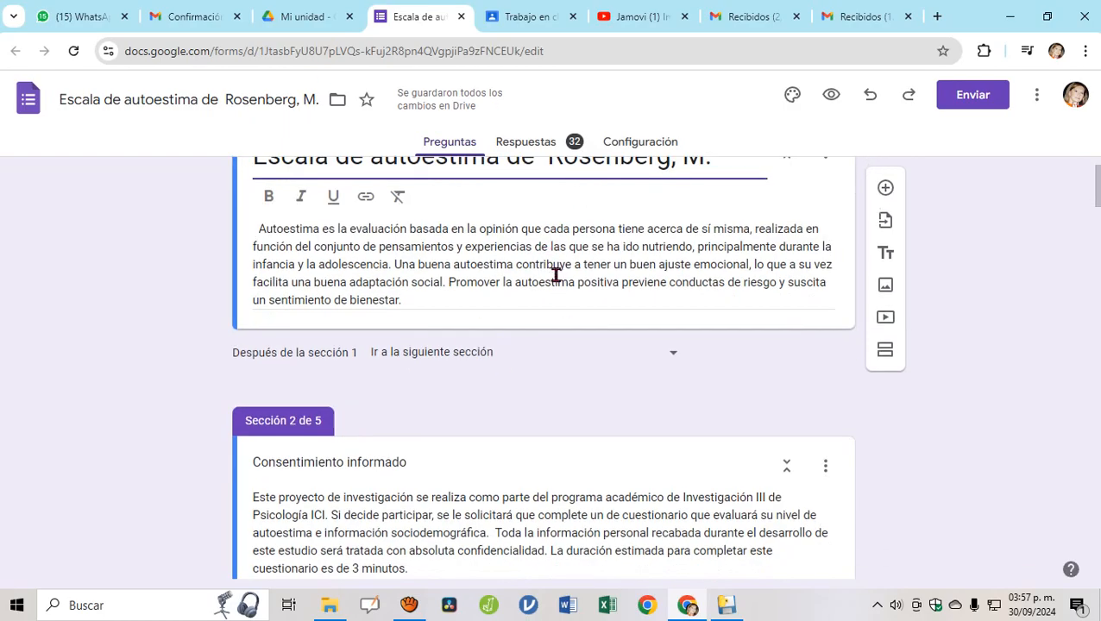
scroll(556, 278, "down", 3)
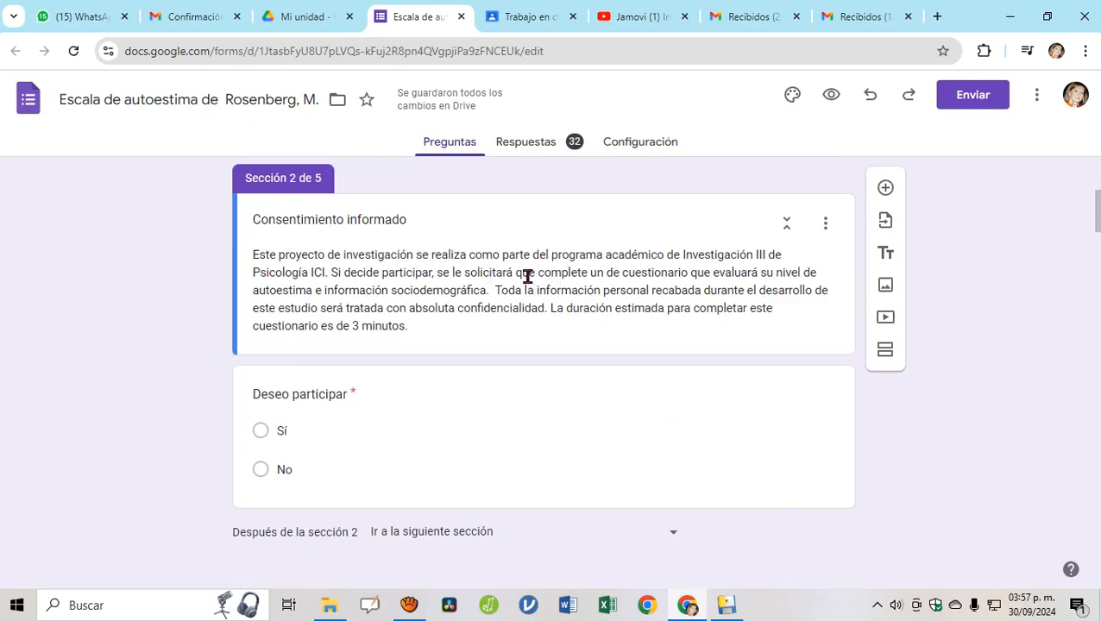
scroll(527, 276, "down", 1)
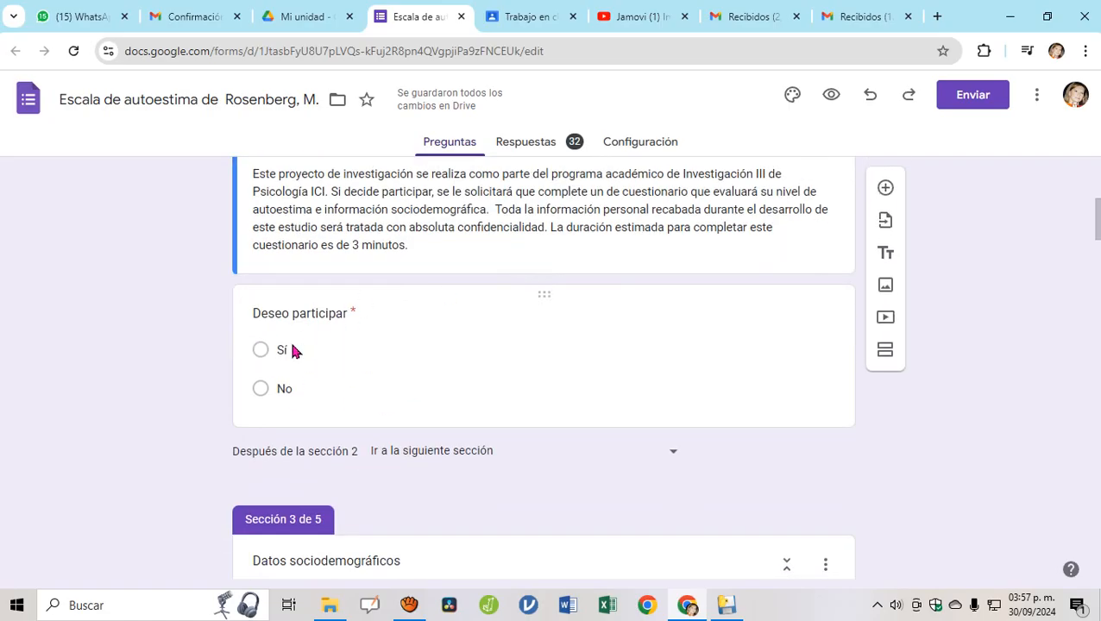
scroll(420, 345, "down", 6)
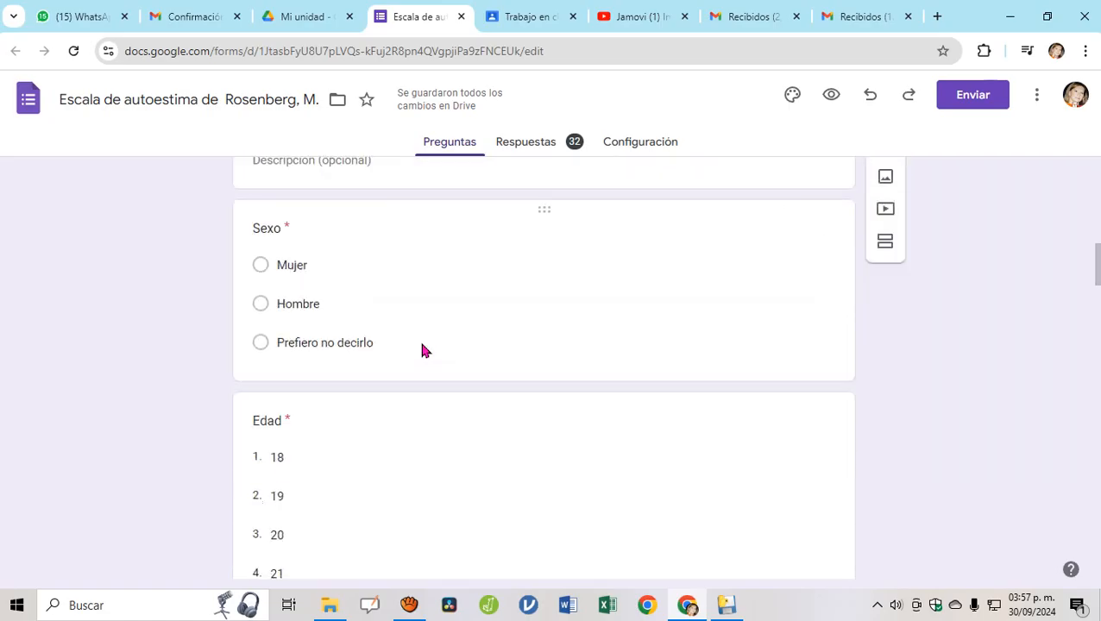
scroll(396, 311, "down", 6)
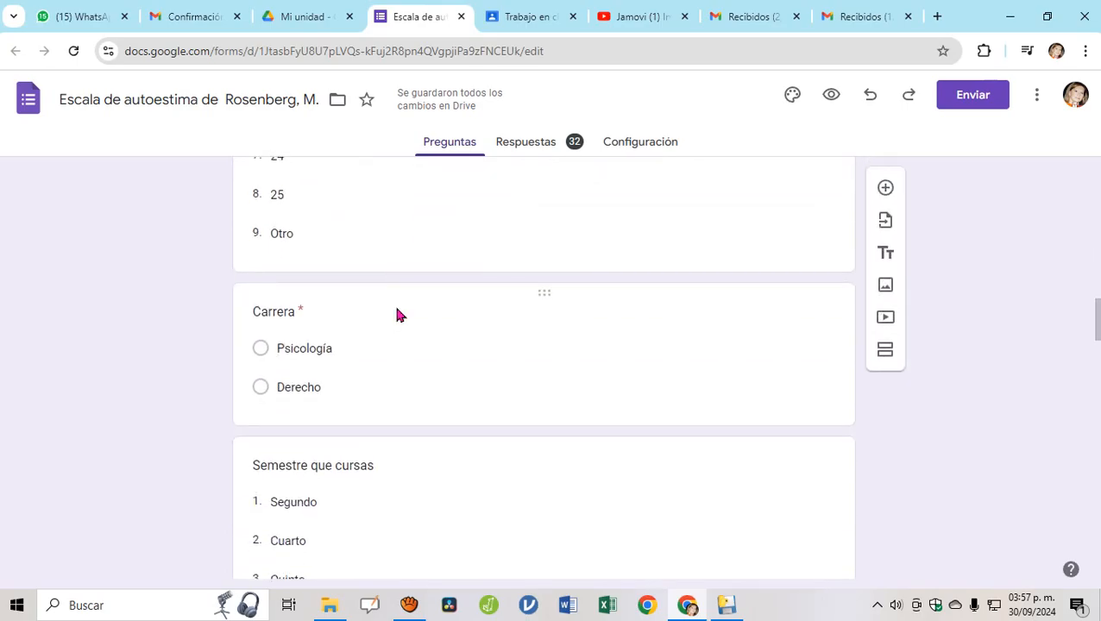
scroll(395, 308, "down", 4)
scroll(395, 308, "down", 2)
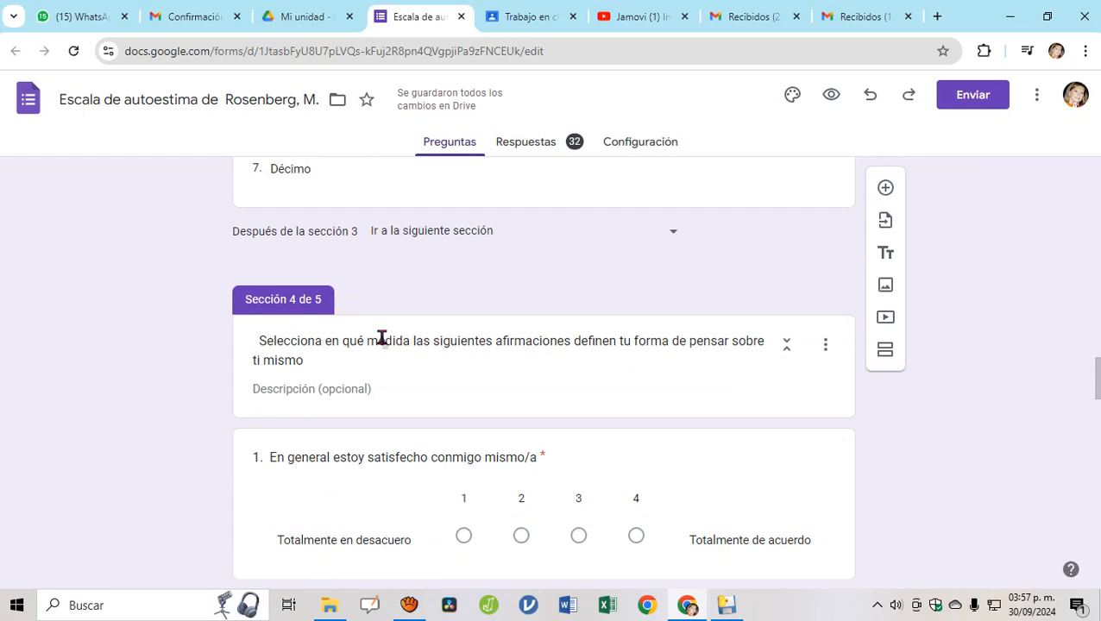
scroll(490, 344, "down", 9)
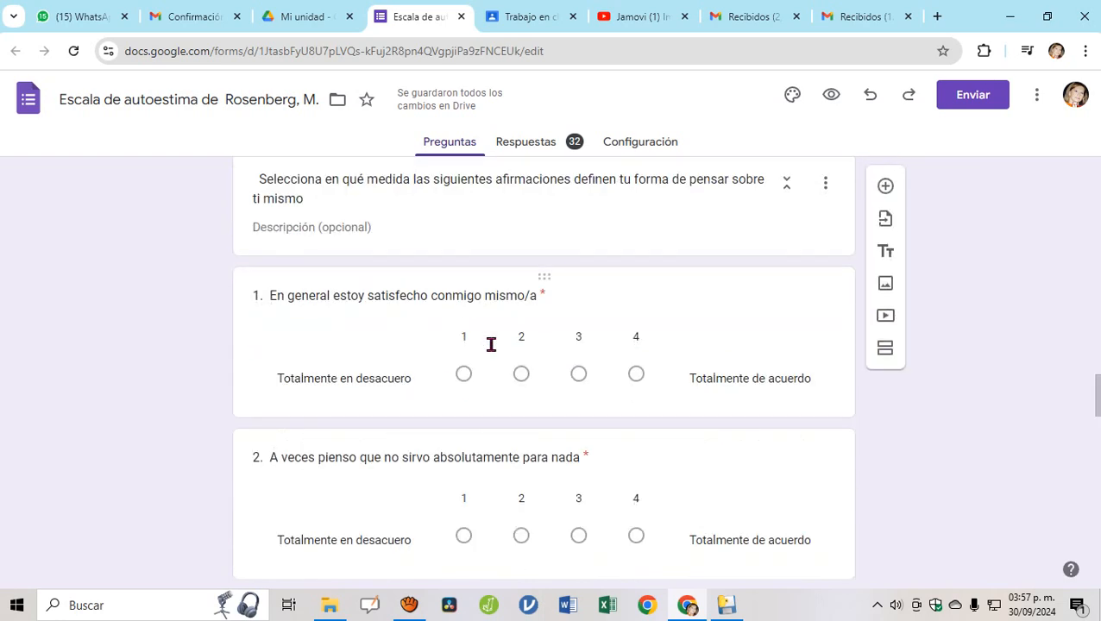
scroll(494, 351, "down", 11)
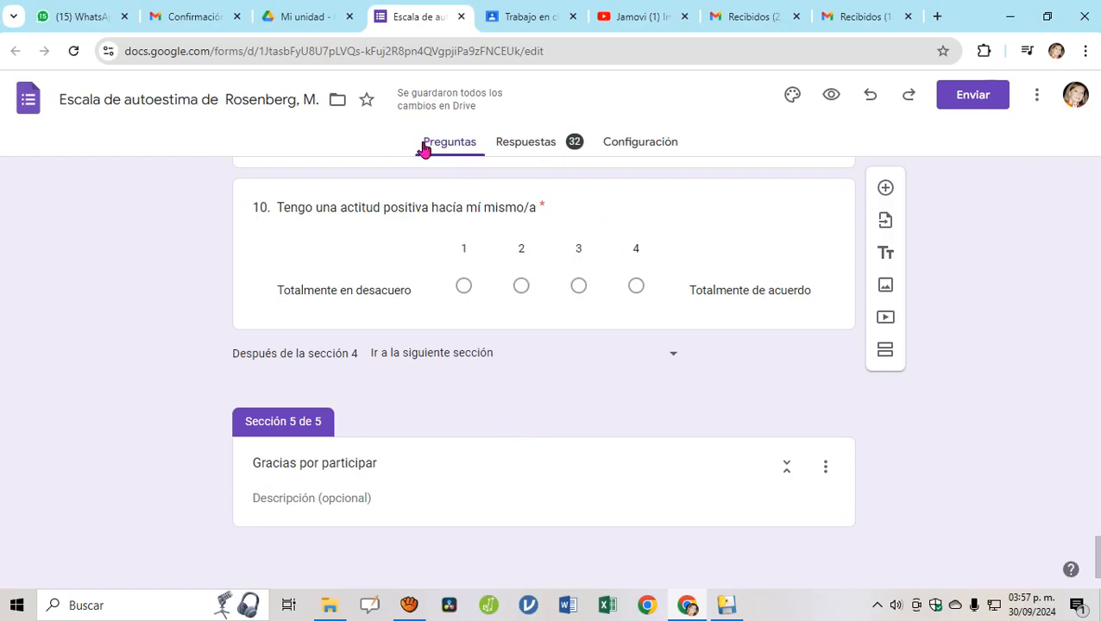
- Open the form's responses and stop accepting new ones
left_click(549, 142)
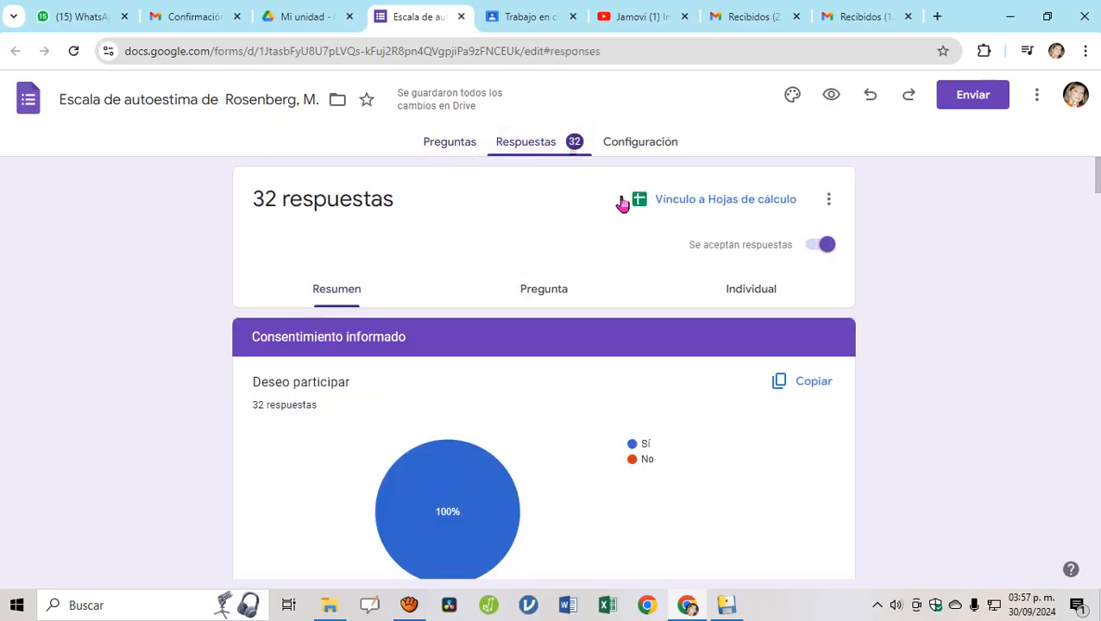
left_click(809, 248)
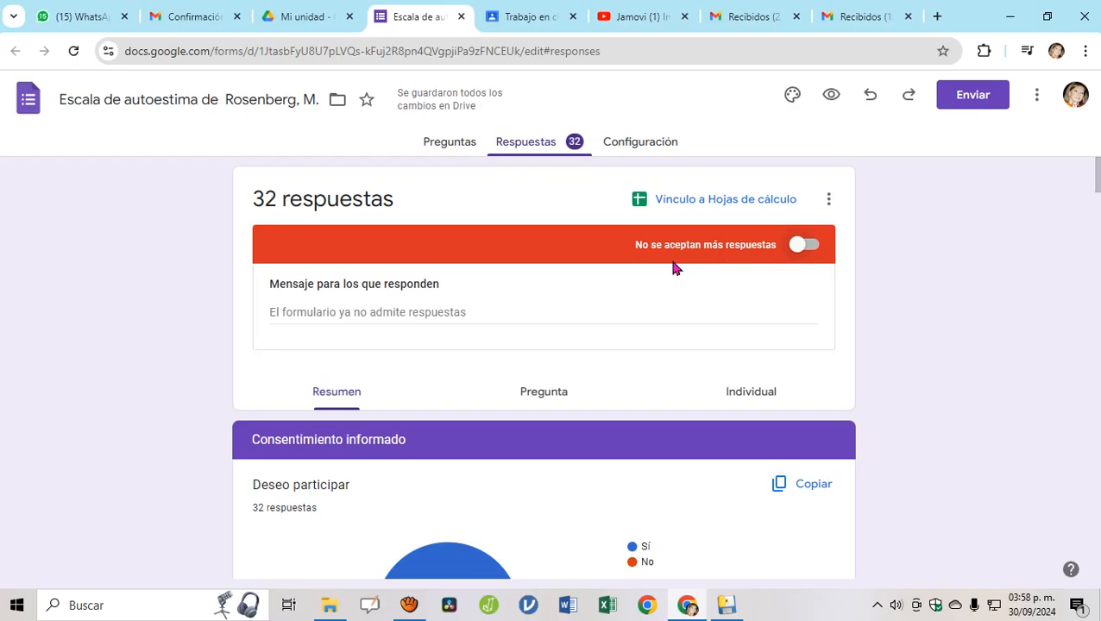
- Examine the responses by question for "Deseo participar", and the first participant's individual answers
scroll(671, 259, "down", 1)
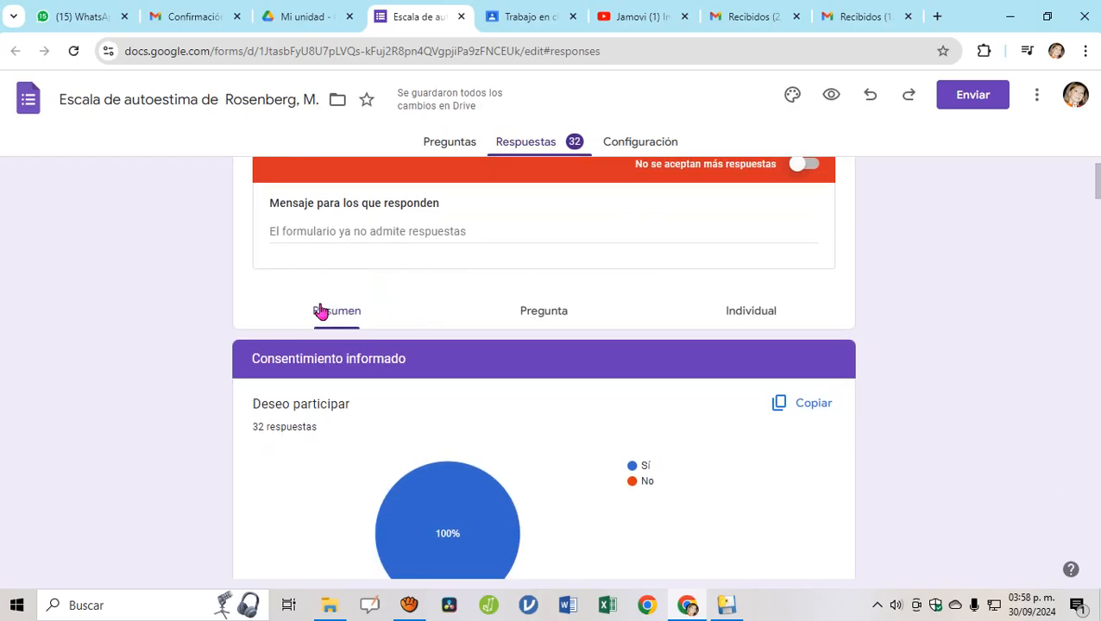
left_click(544, 310)
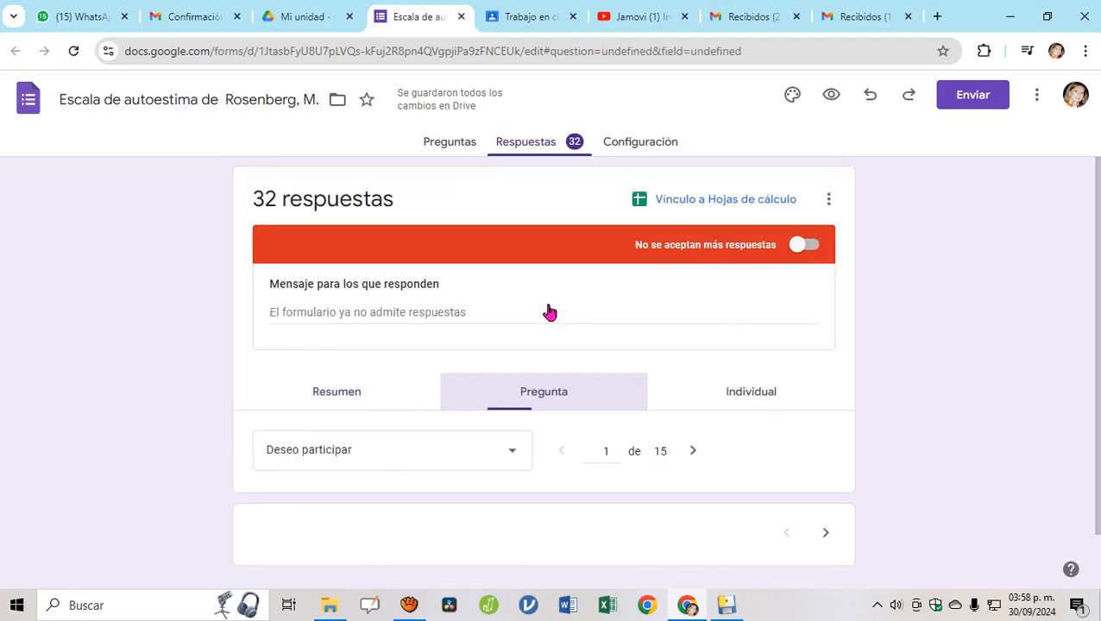
scroll(537, 314, "down", 1)
scroll(537, 314, "down", 2)
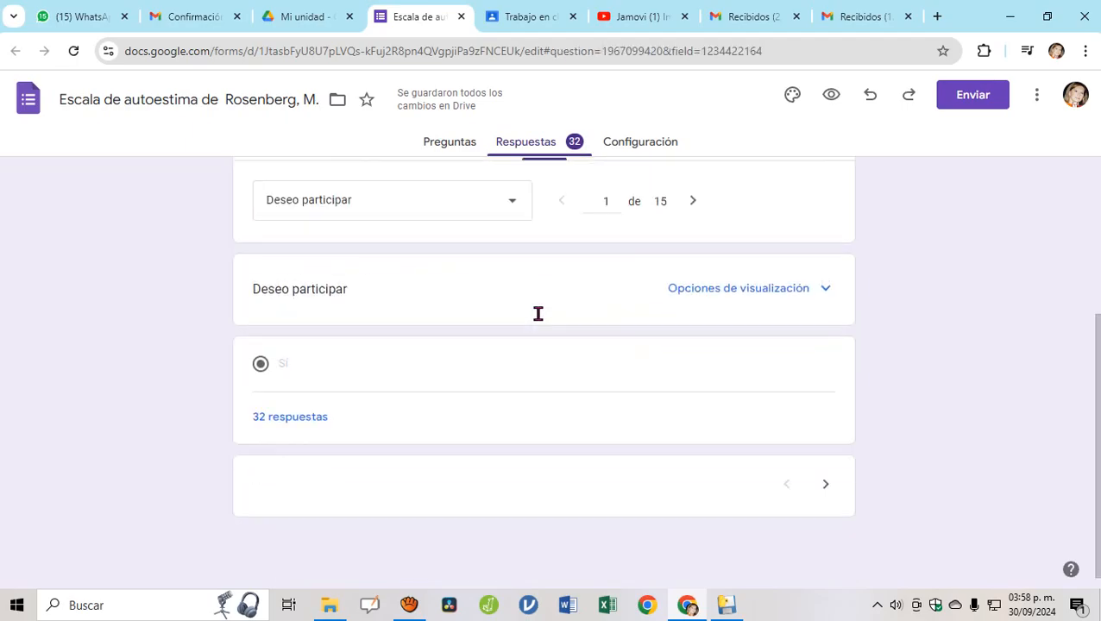
scroll(539, 319, "up", 1)
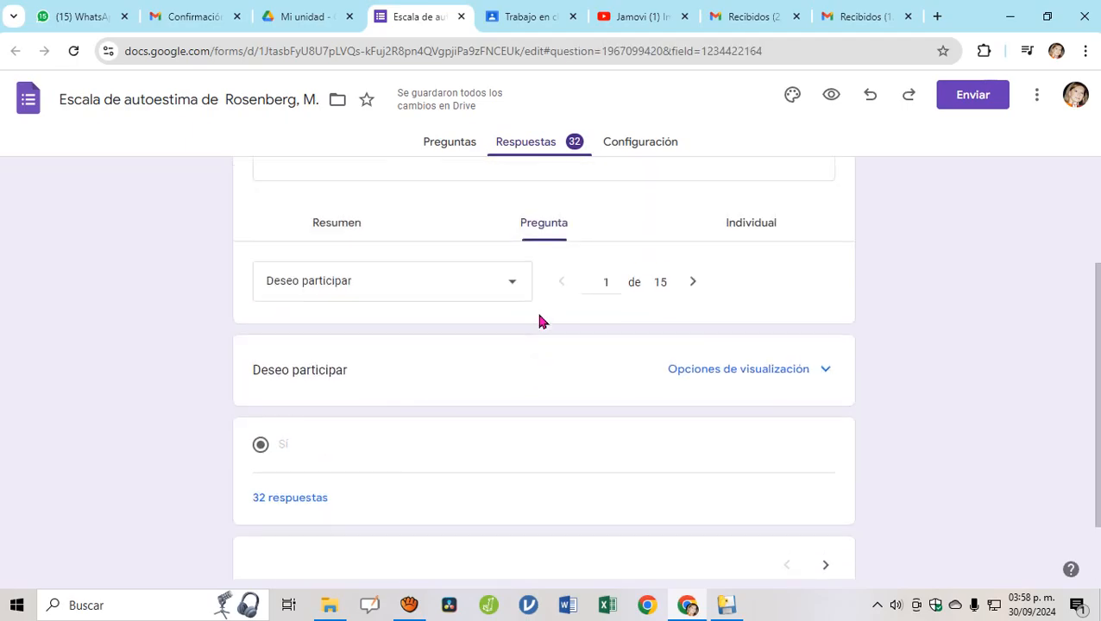
left_click(762, 226)
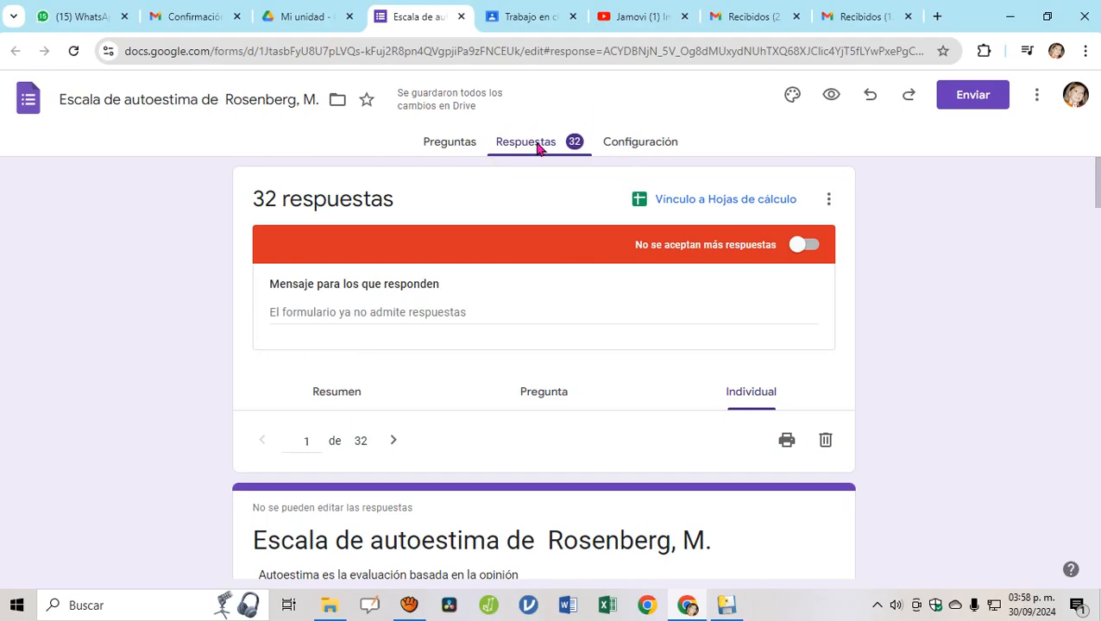
scroll(529, 283, "down", 6)
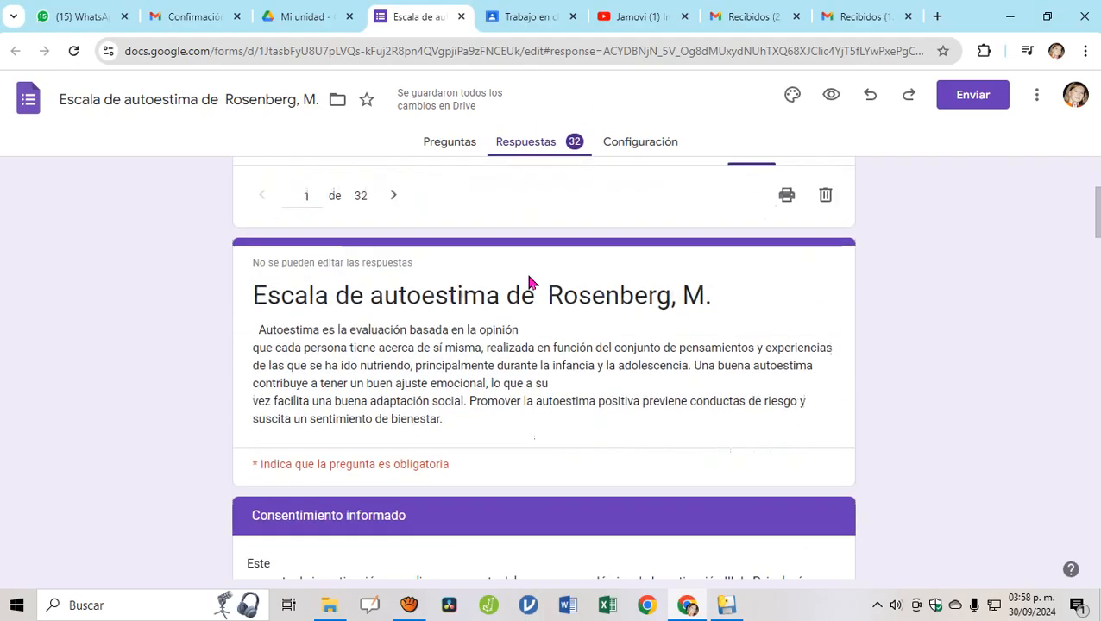
scroll(530, 283, "down", 2)
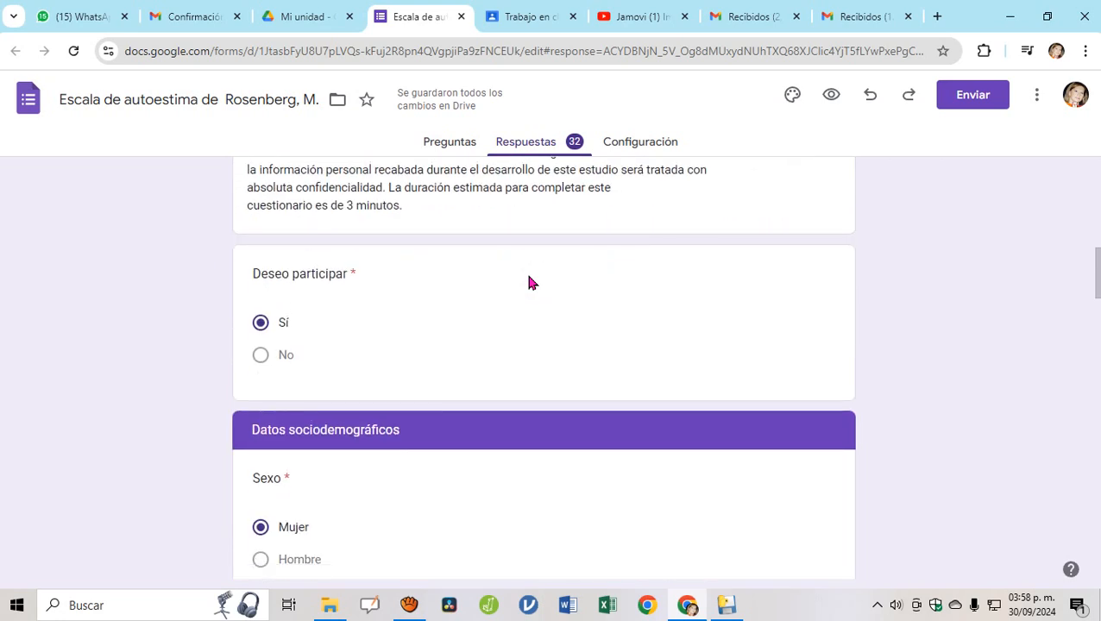
scroll(443, 207, "up", 8)
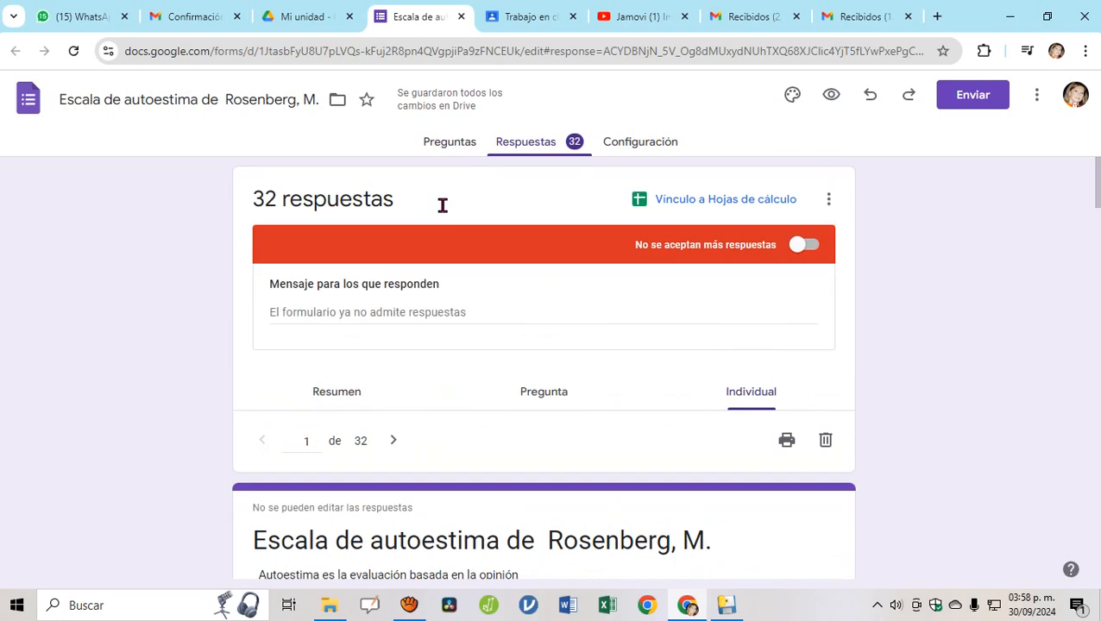
- Examine the response summary charts from informed consent and sociodemographic data through scale item 10
left_click(328, 401)
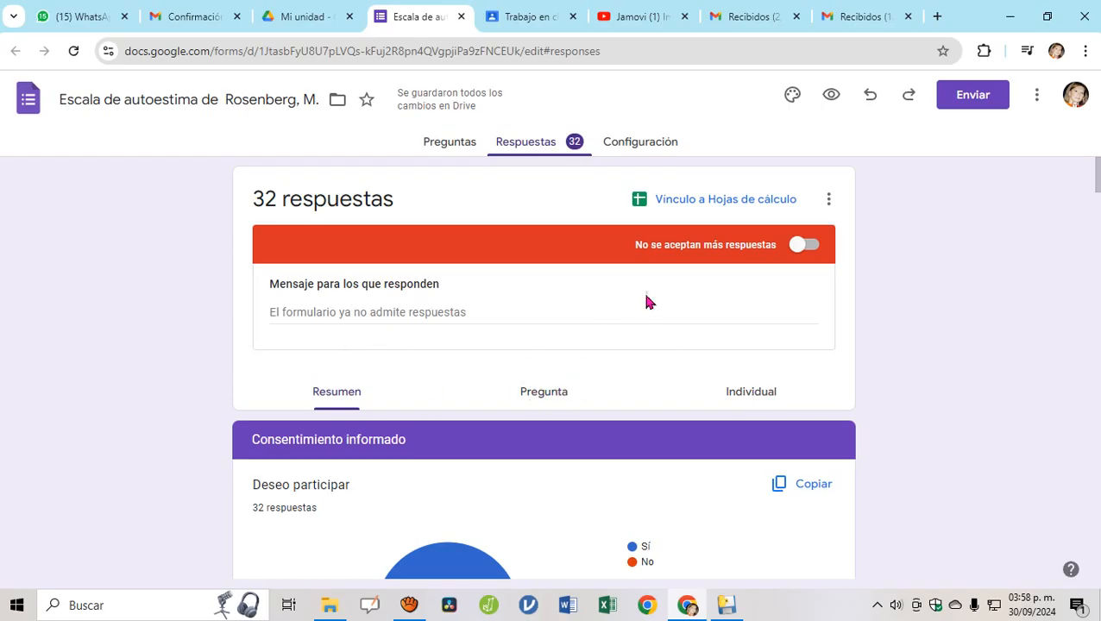
scroll(648, 296, "down", 3)
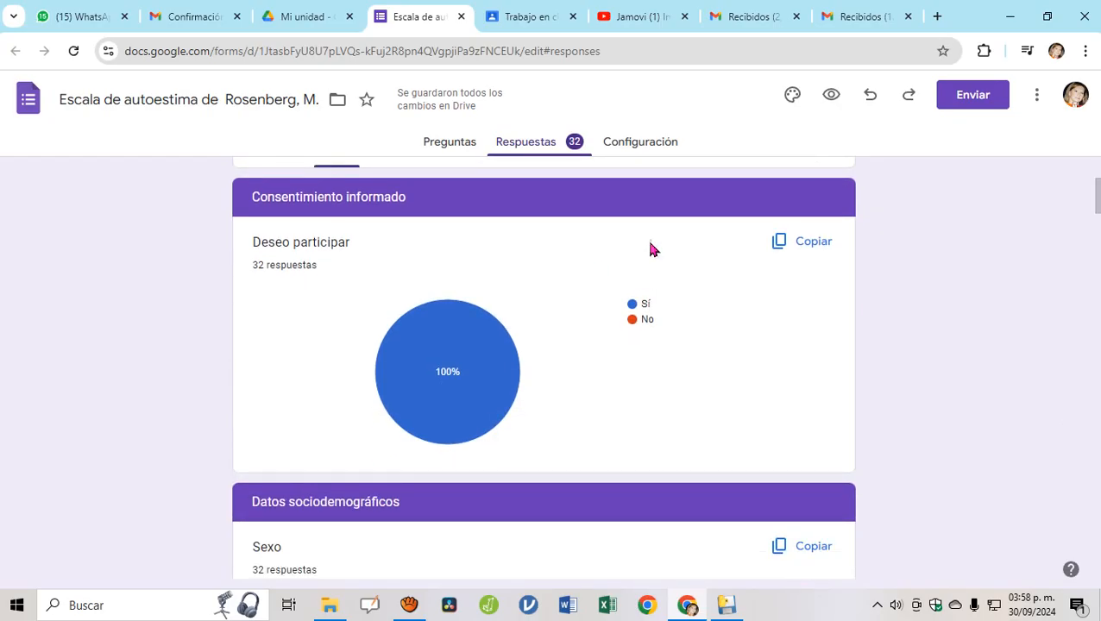
scroll(559, 323, "down", 7)
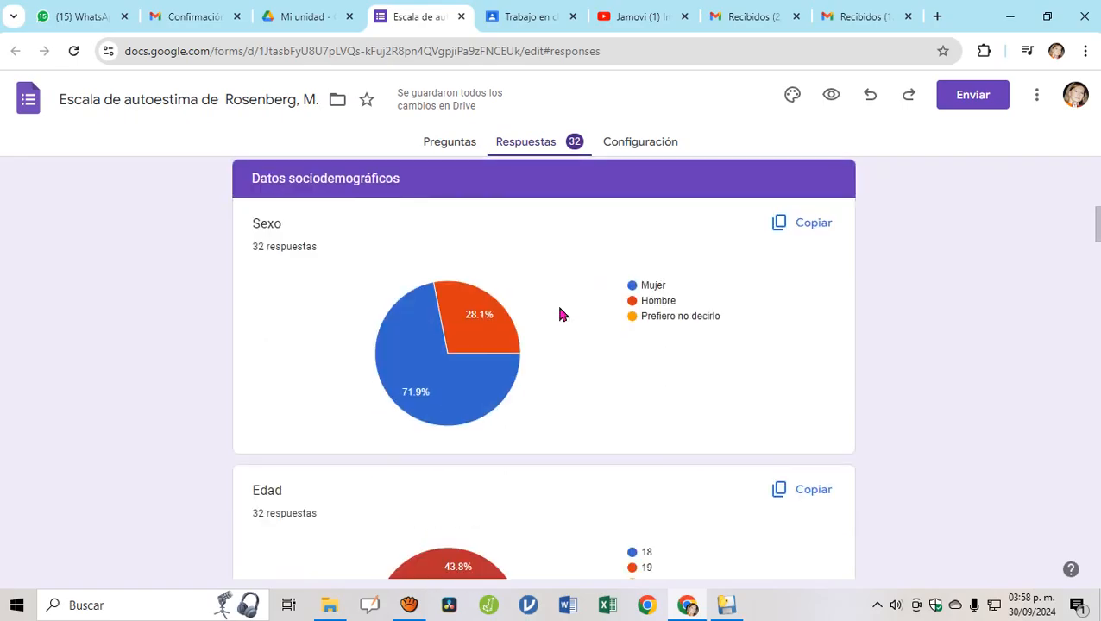
scroll(559, 314, "down", 7)
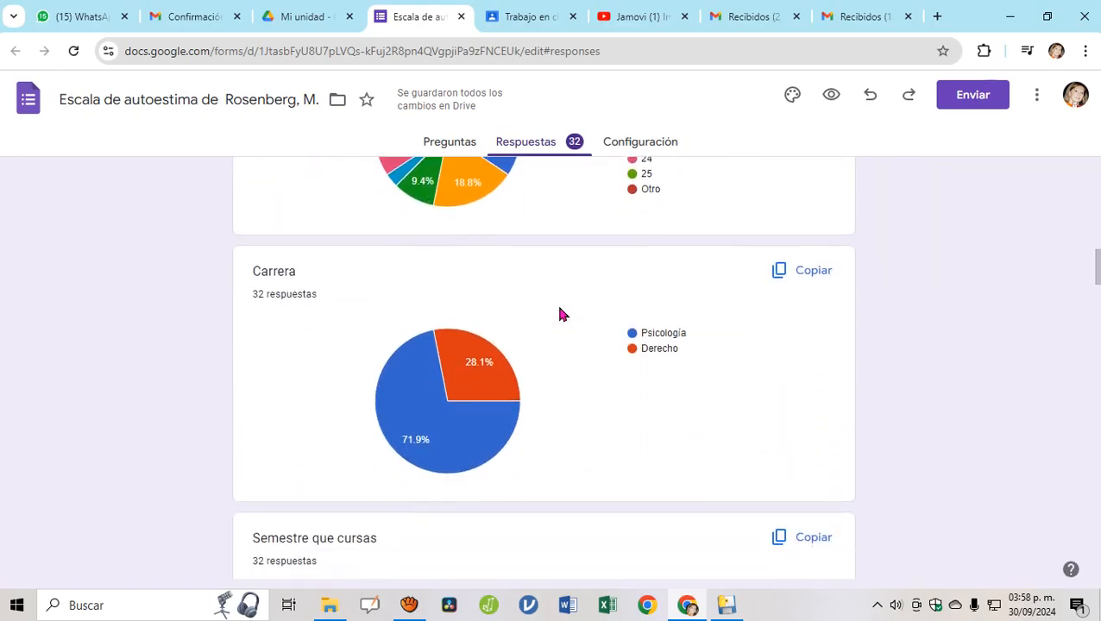
scroll(559, 314, "down", 7)
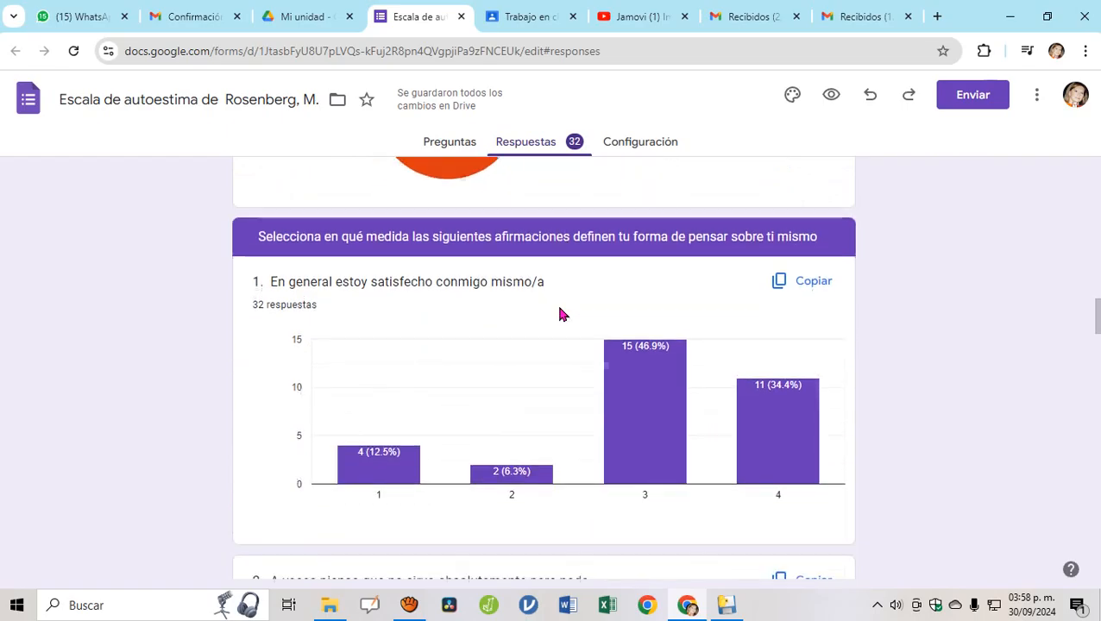
scroll(559, 314, "down", 8)
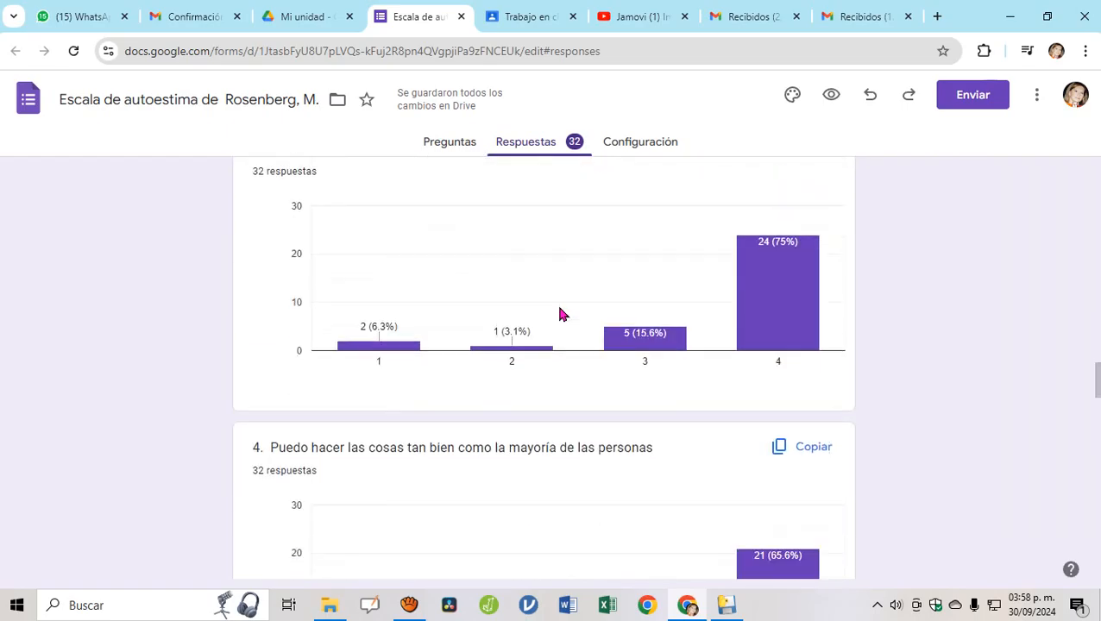
scroll(559, 314, "down", 9)
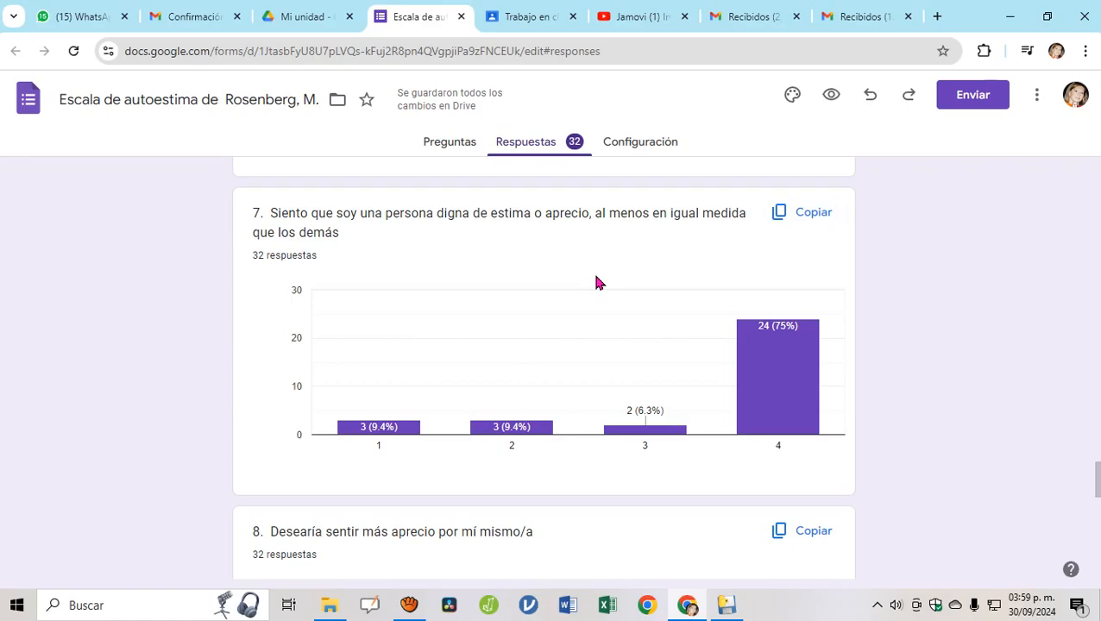
scroll(596, 282, "down", 6)
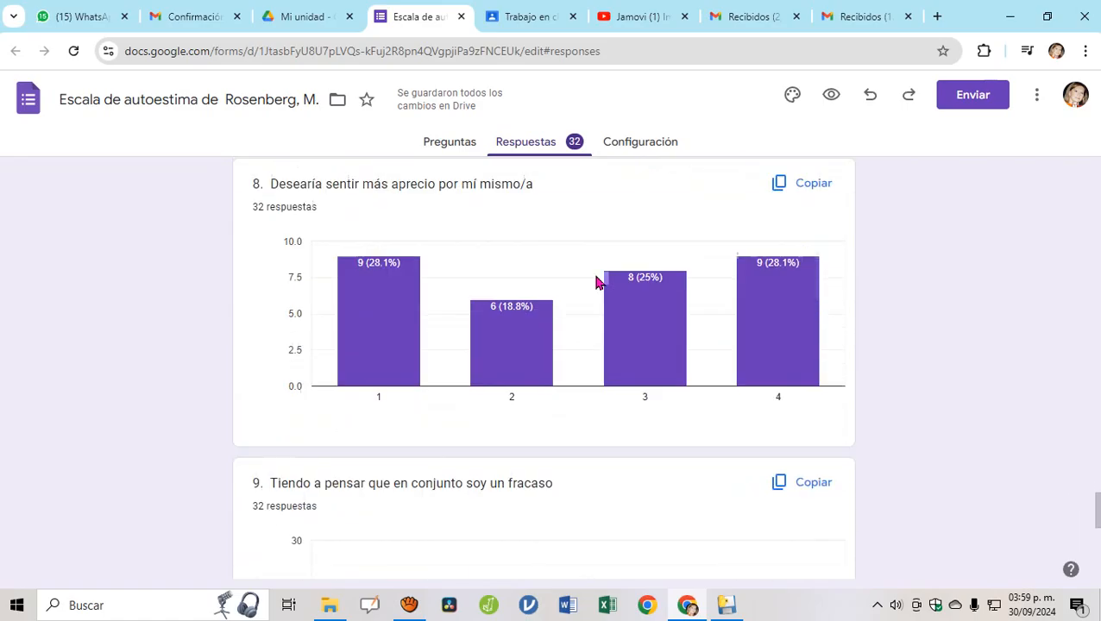
scroll(595, 282, "down", 5)
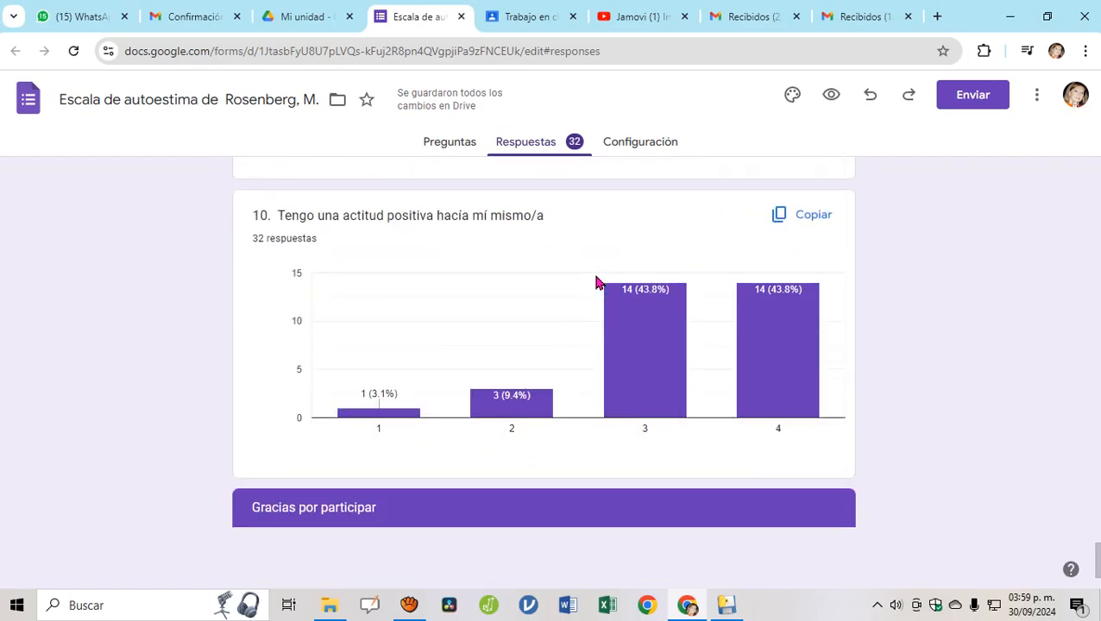
- Link the form's responses to a new spreadsheet, keeping the suggested file name
scroll(596, 282, "up", 18)
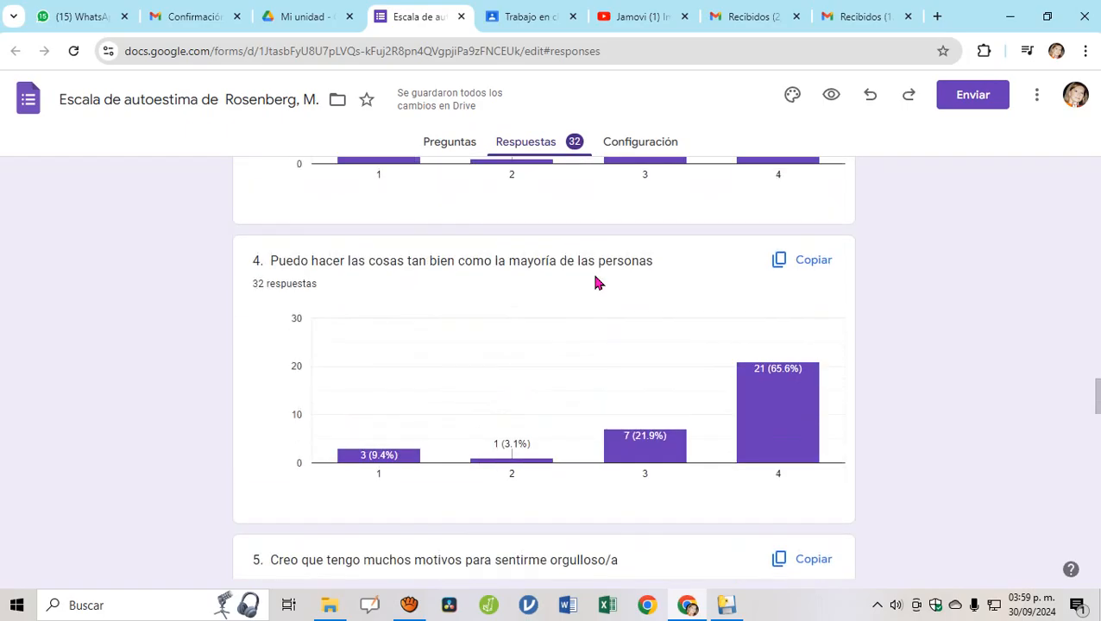
scroll(597, 282, "up", 20)
scroll(597, 283, "up", 1)
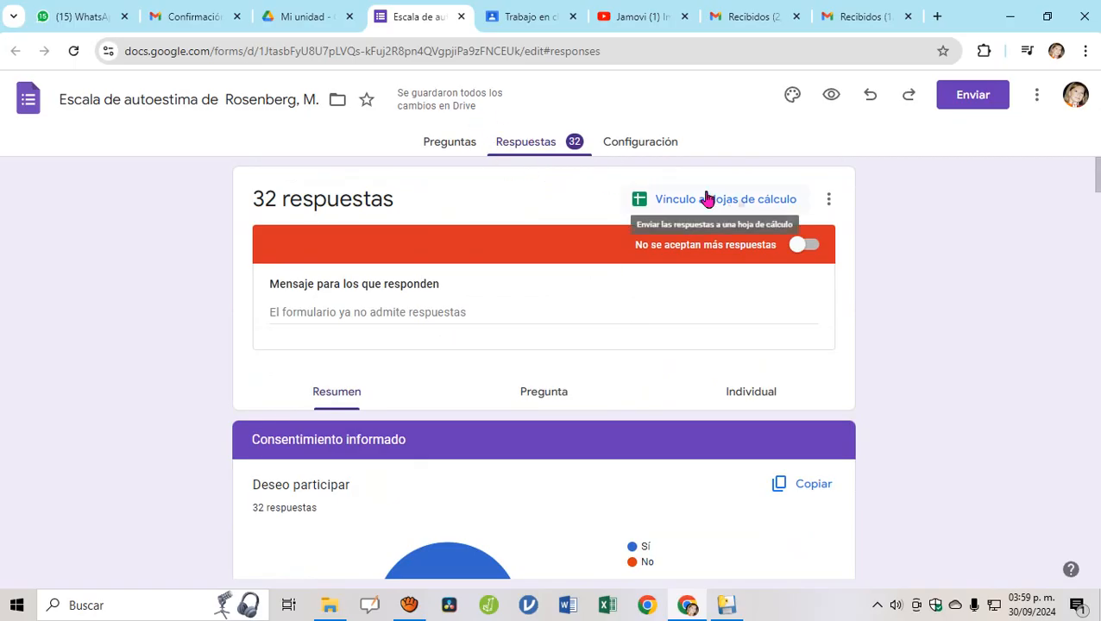
left_click(673, 200)
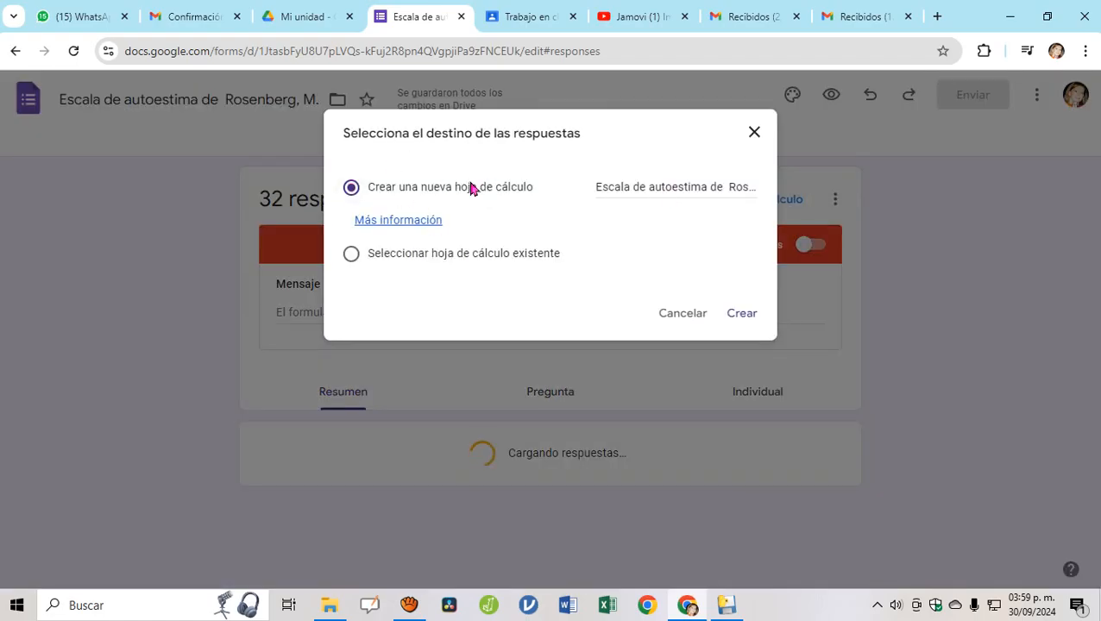
left_click(744, 313)
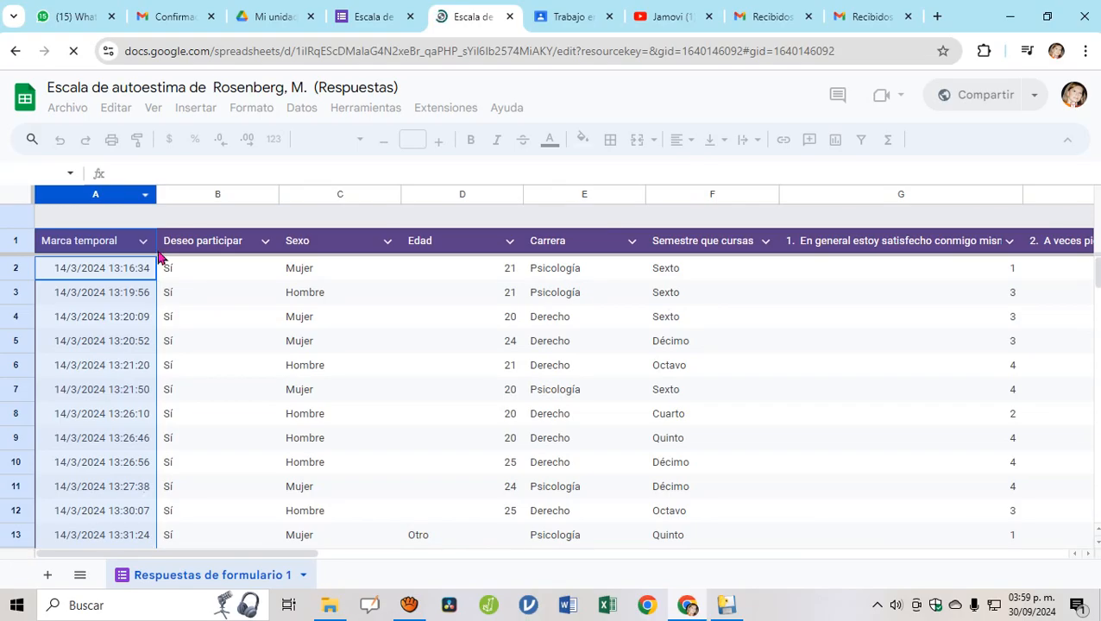
- Inspect the response sheet's columns one by one from "Deseo participar" to "Semestre que cursas"
left_click(230, 201)
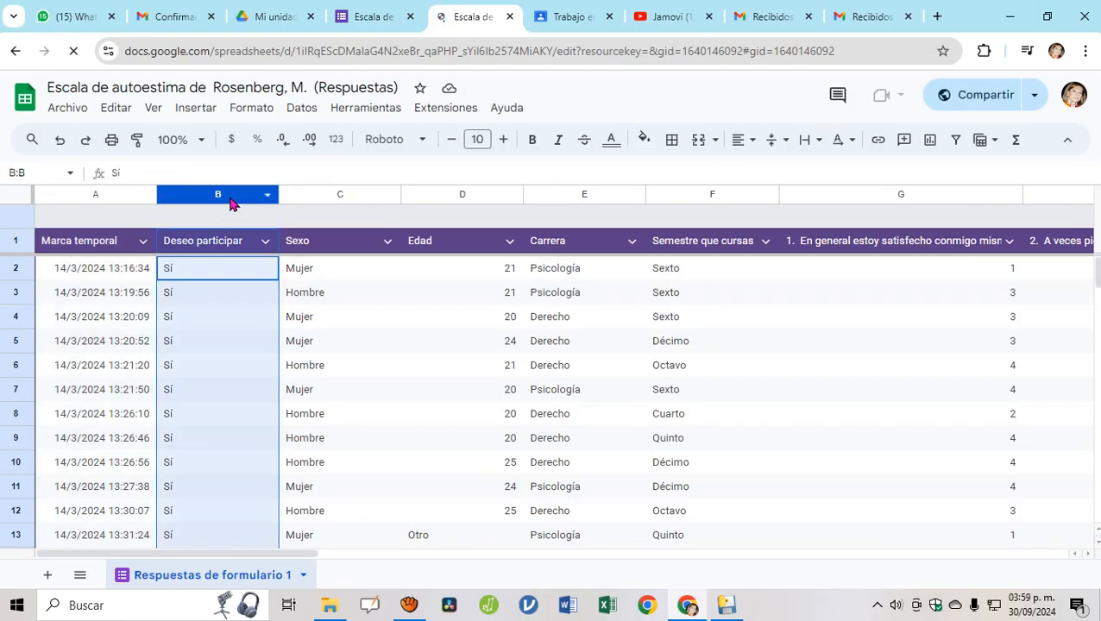
left_click(311, 198)
left_click(421, 192)
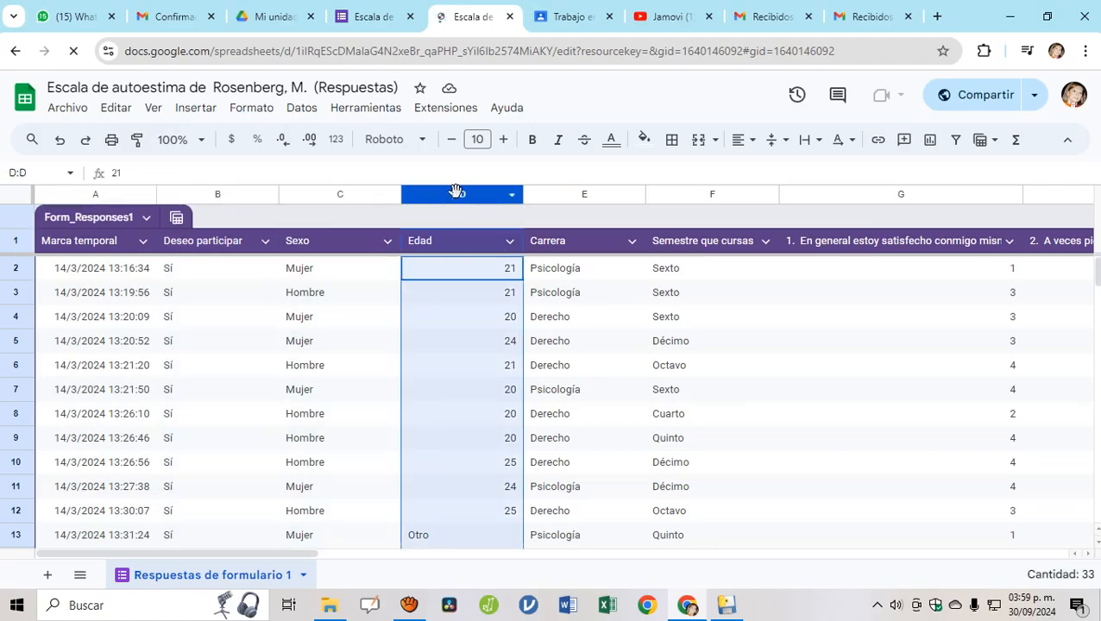
left_click(542, 200)
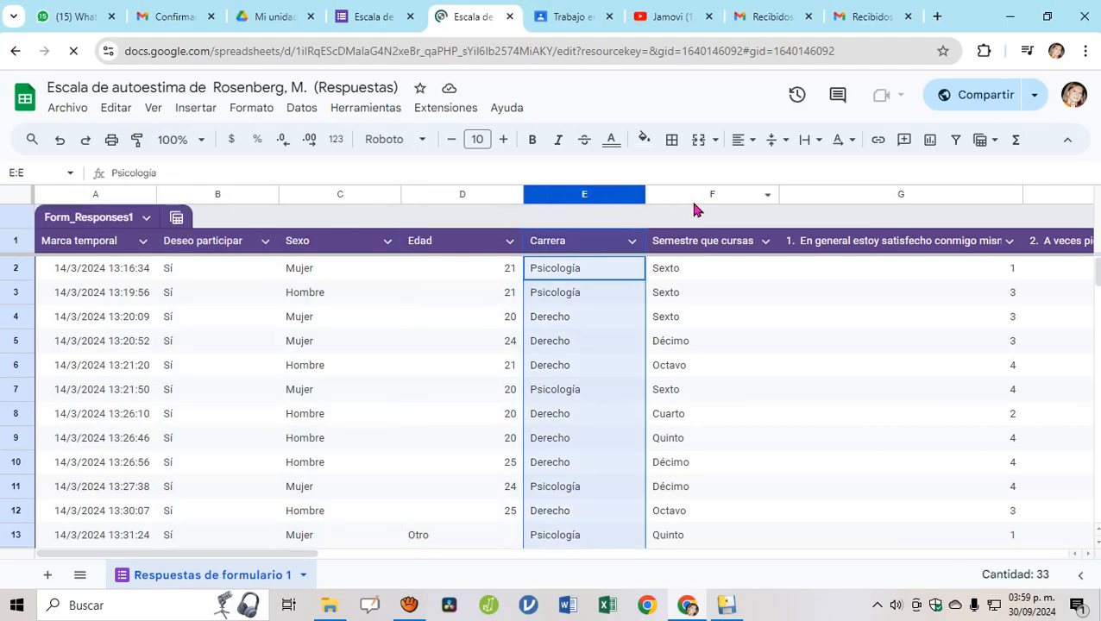
left_click(697, 207)
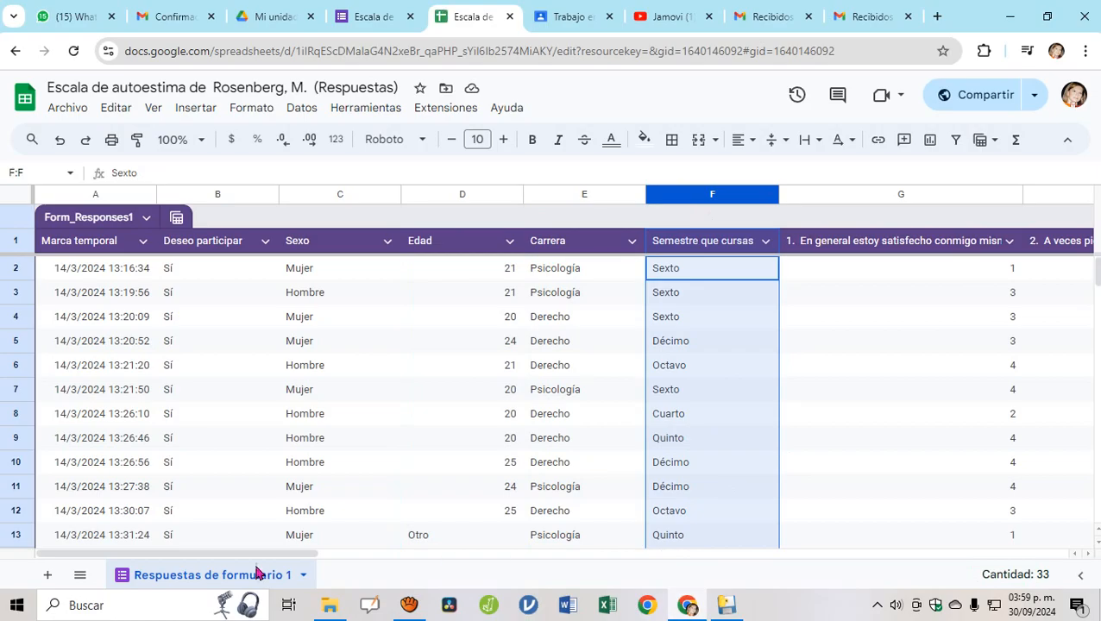
- Begin a formula in cell Q2, directly beside the first participant's answer to scale item 10
left_click_drag(308, 555, 924, 559)
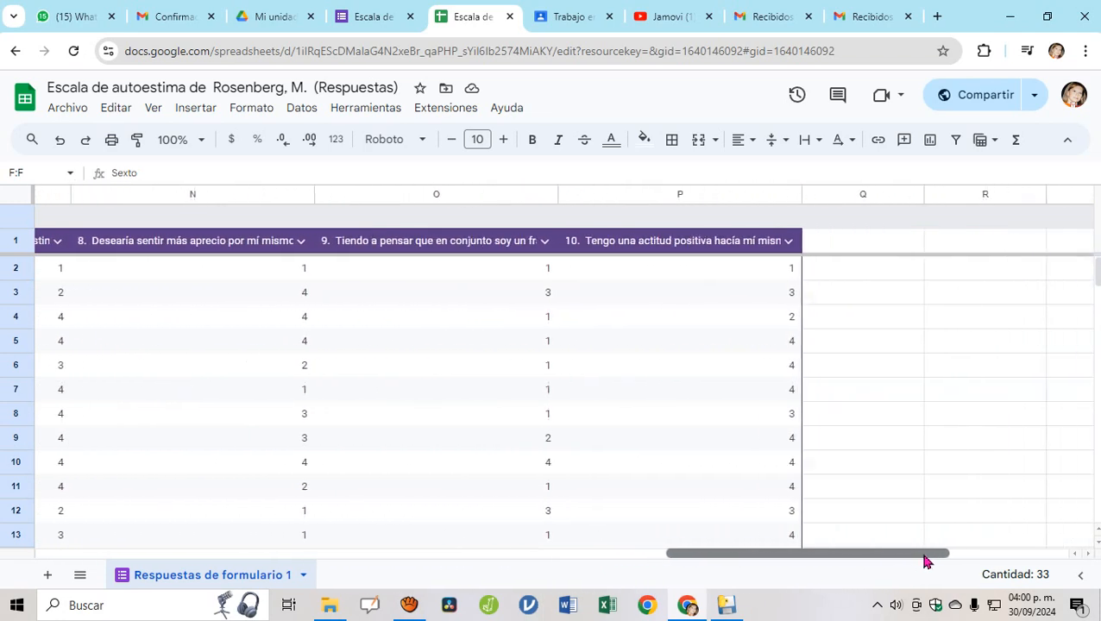
left_click(926, 508)
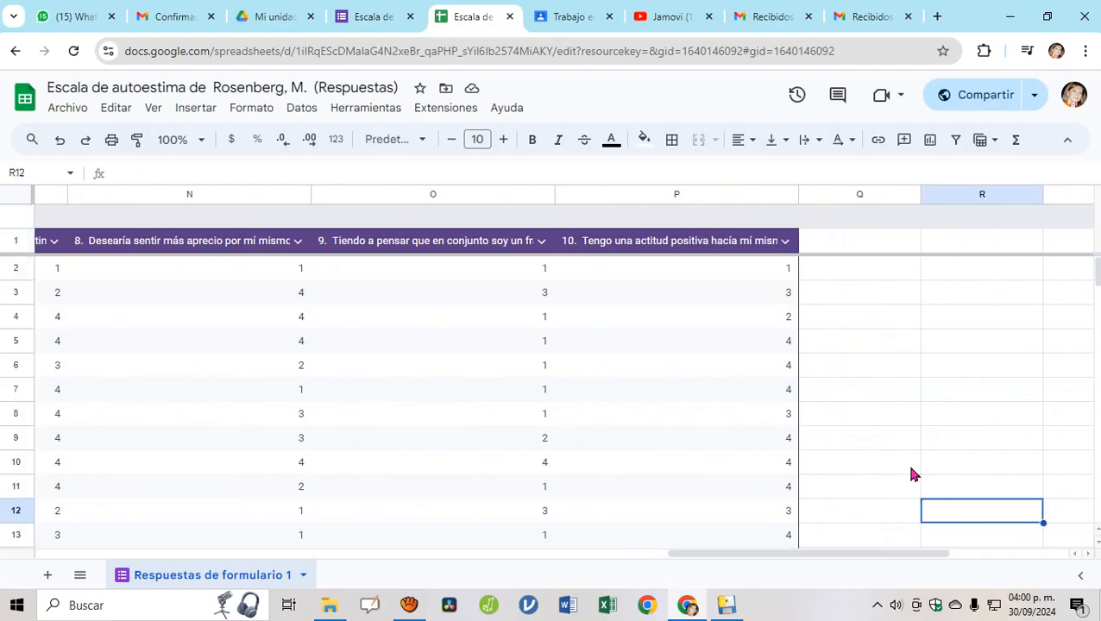
left_click(888, 276)
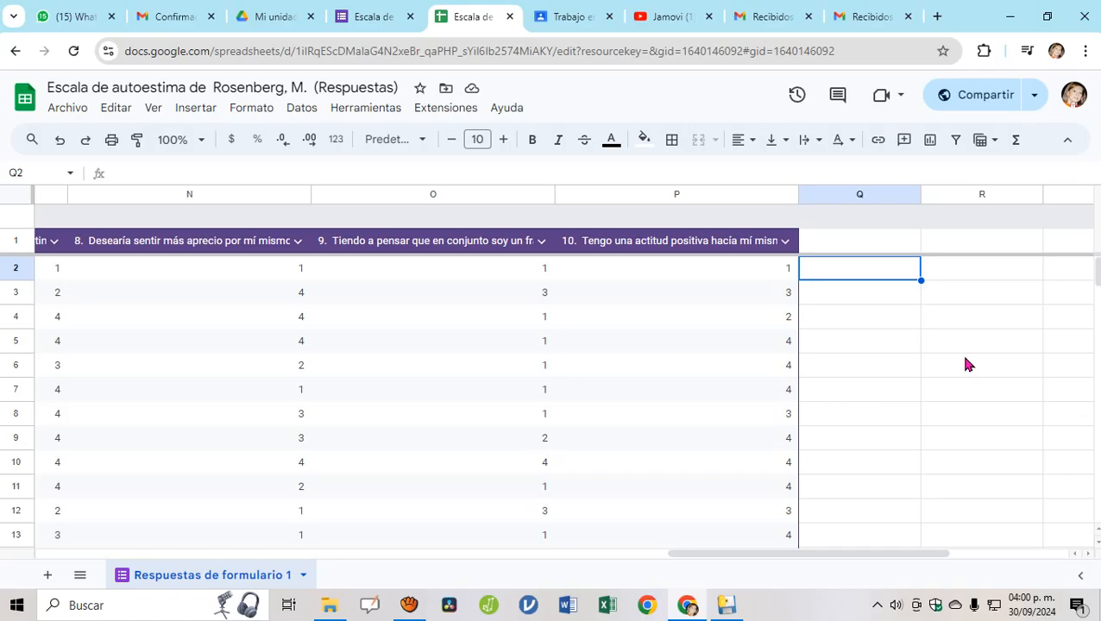
type("=")
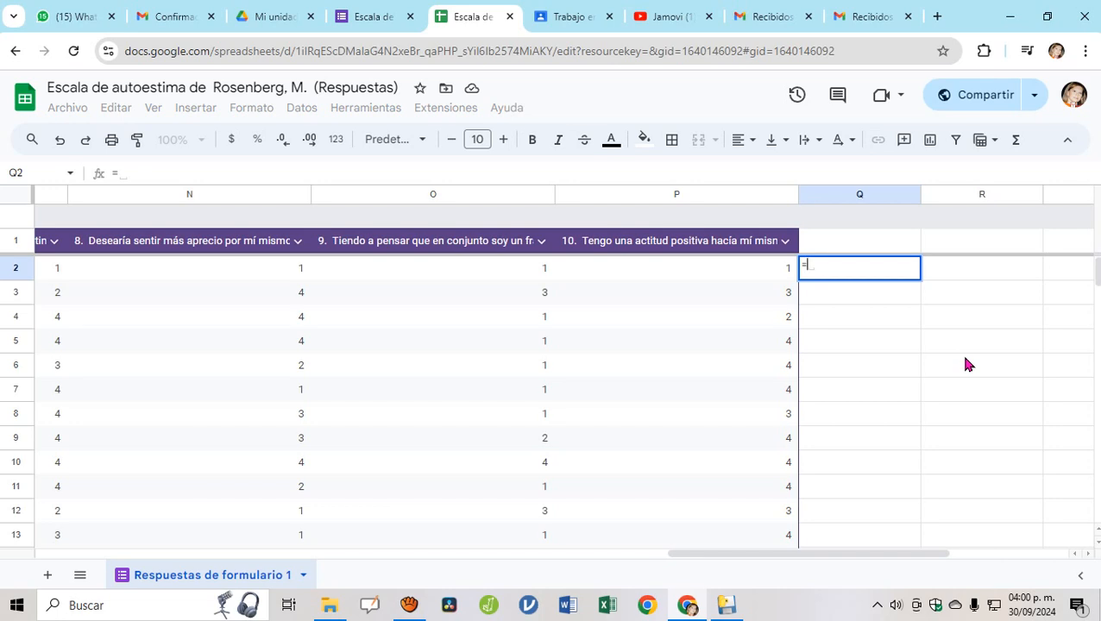
left_click(15, 269)
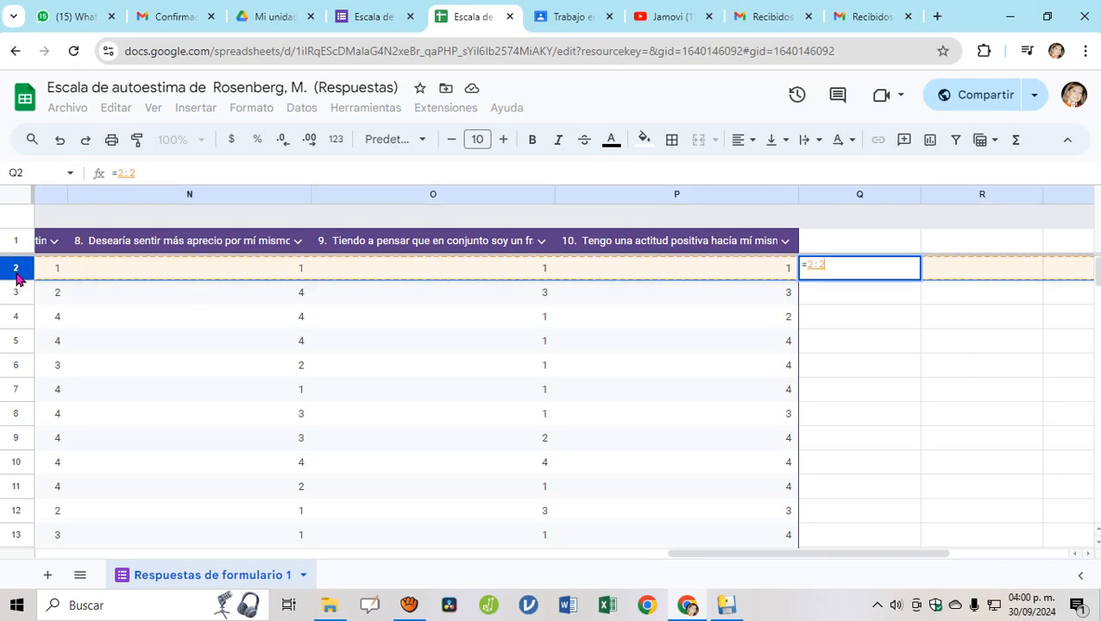
left_click(15, 295)
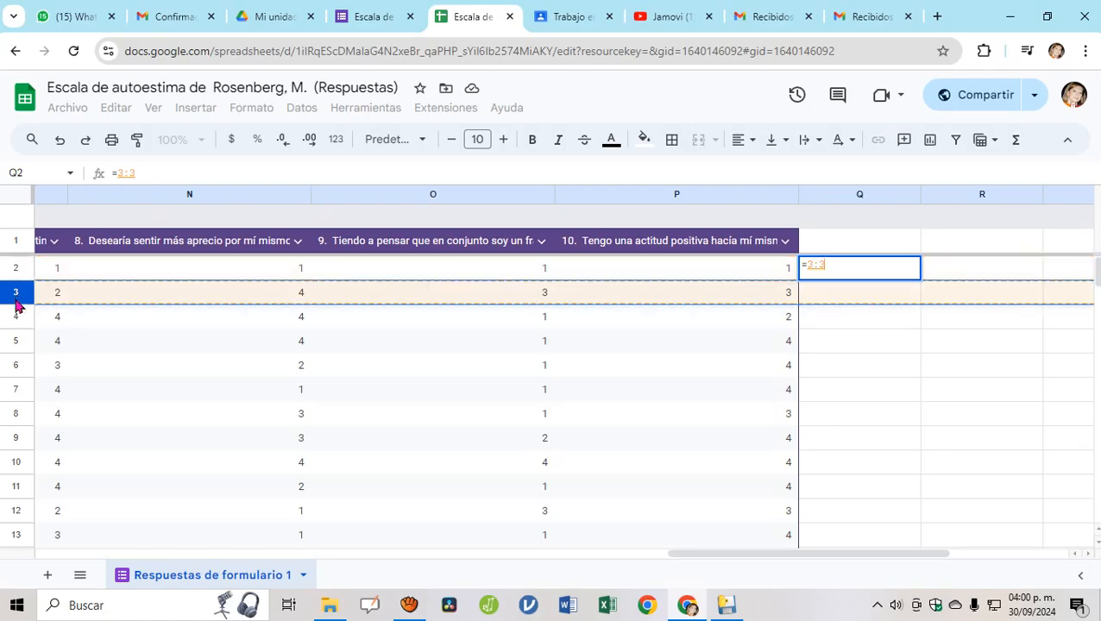
left_click(15, 319)
left_click(15, 342)
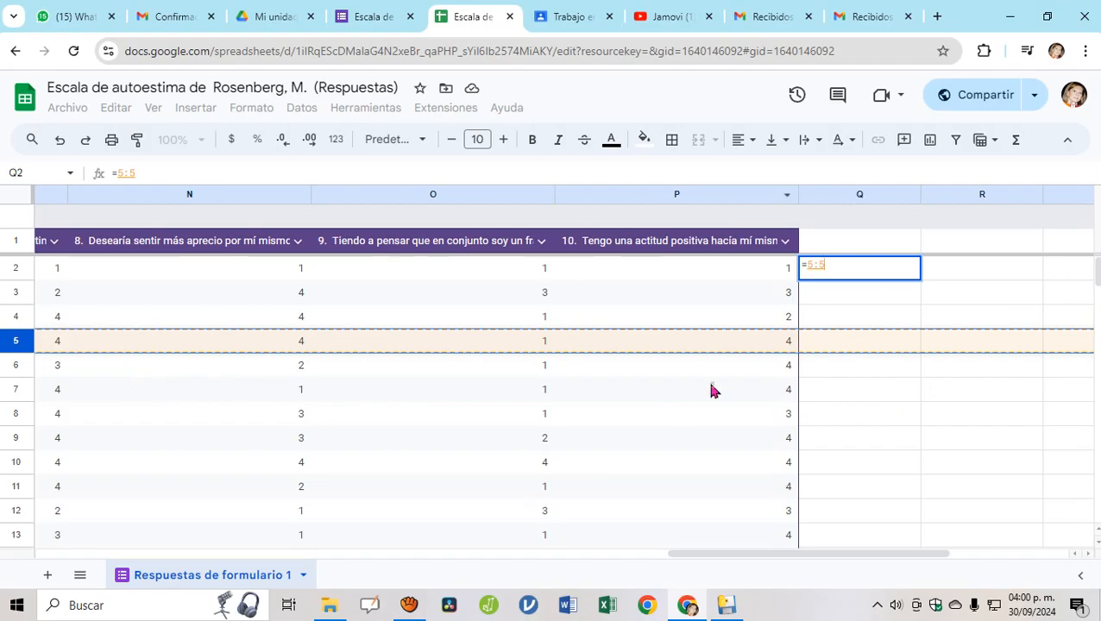
left_click(843, 264)
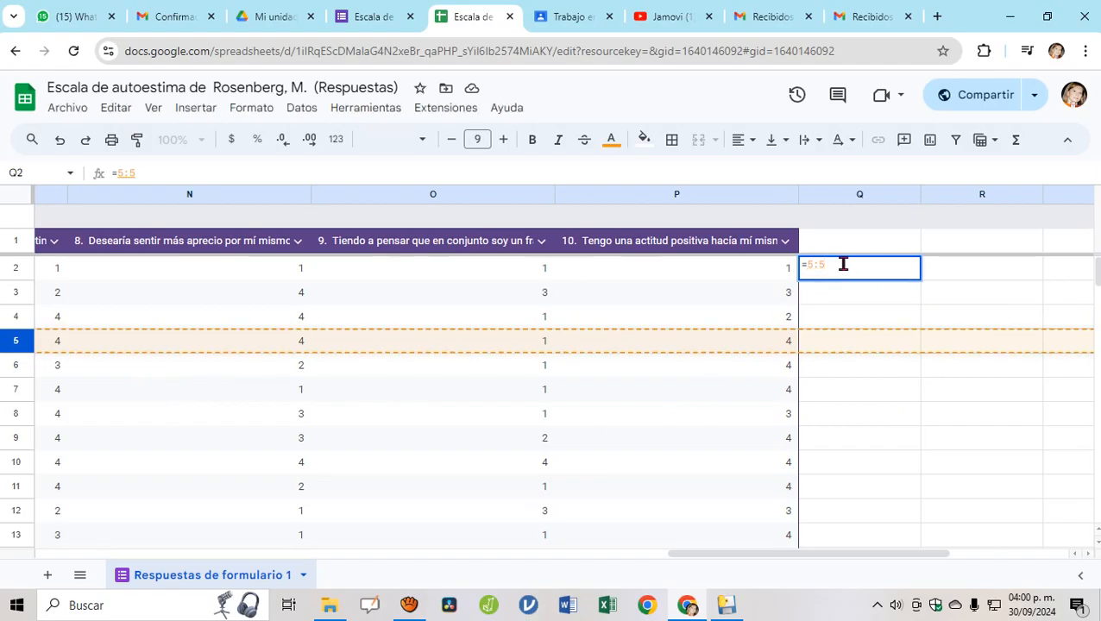
key("BackSpace")
key("BackSpace")
key("BackSpace")
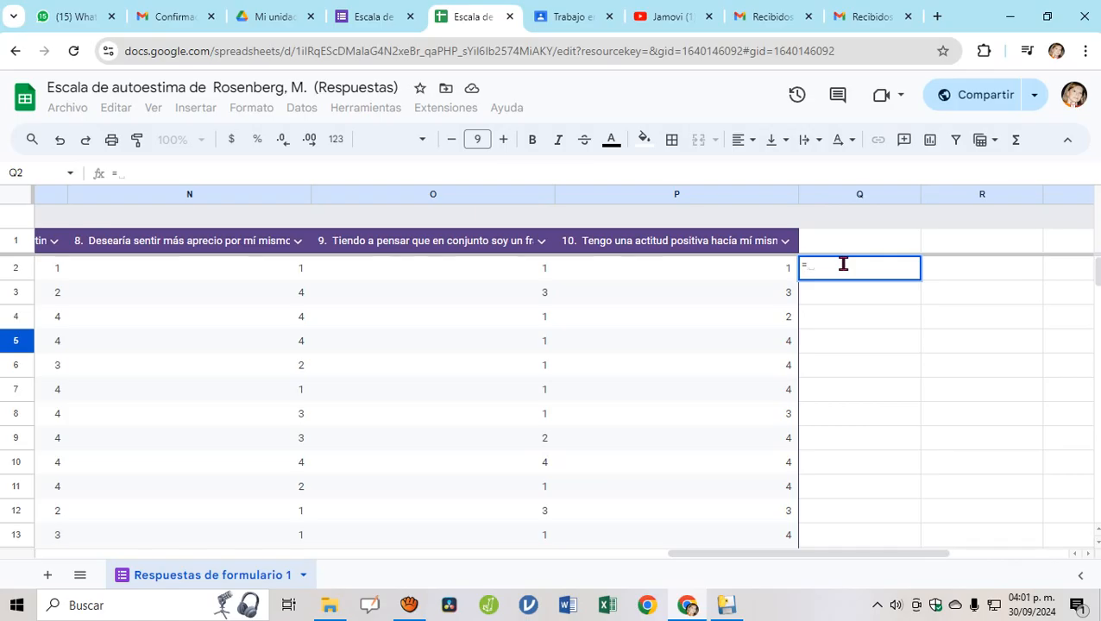
- Complete the Q2 formula as =SUMA(G2:P2) to total the first participant's ten item scores
type("suma")
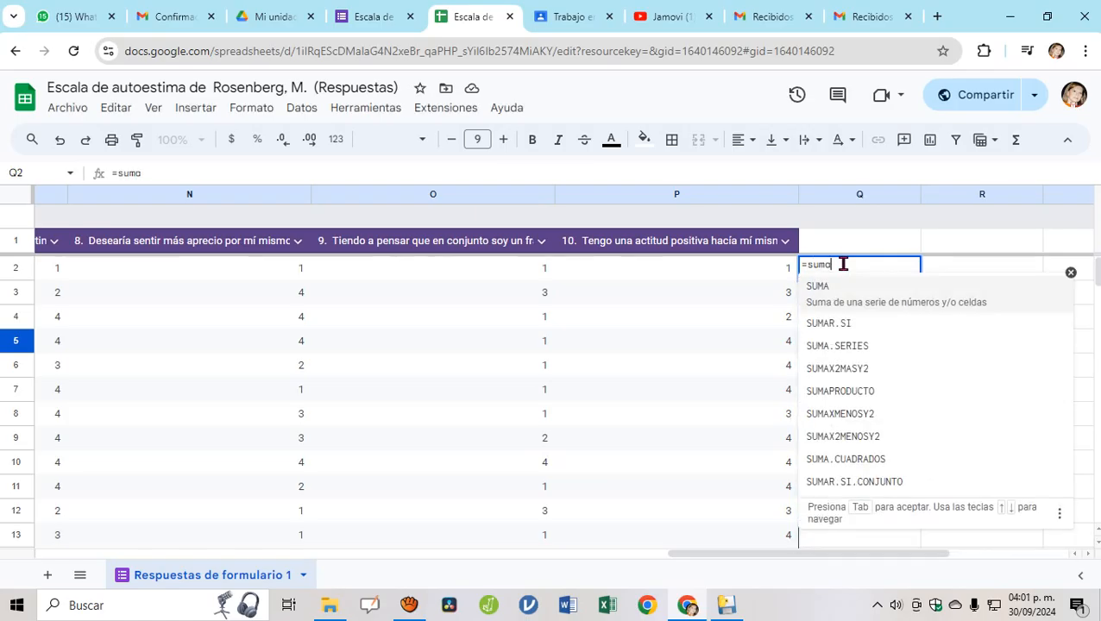
left_click(828, 292)
left_click(826, 289)
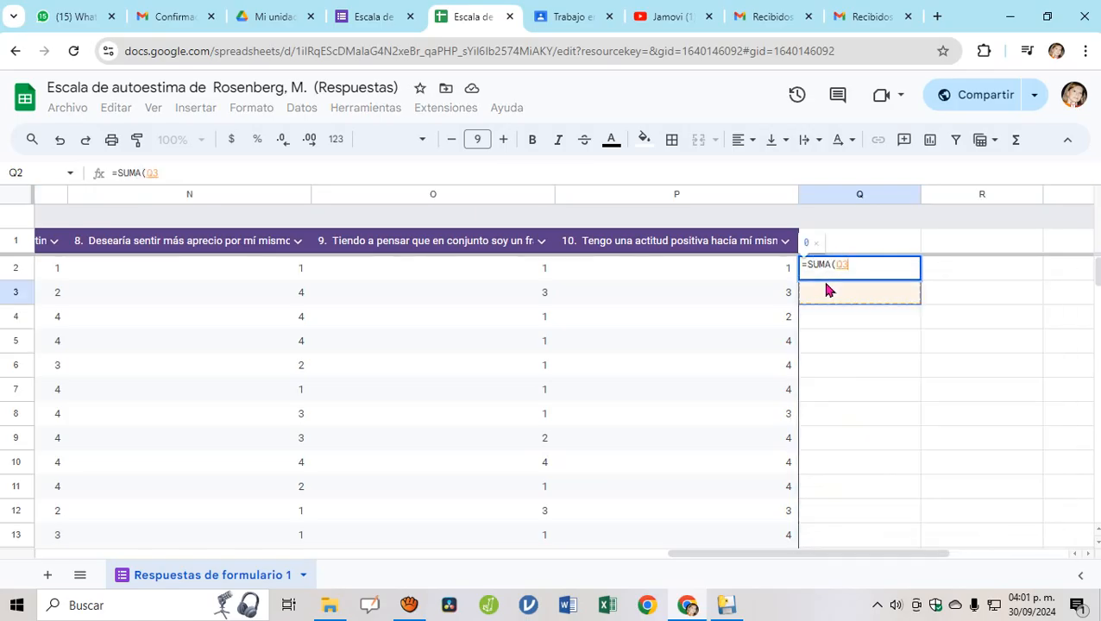
left_click_drag(781, 269, 781, 249)
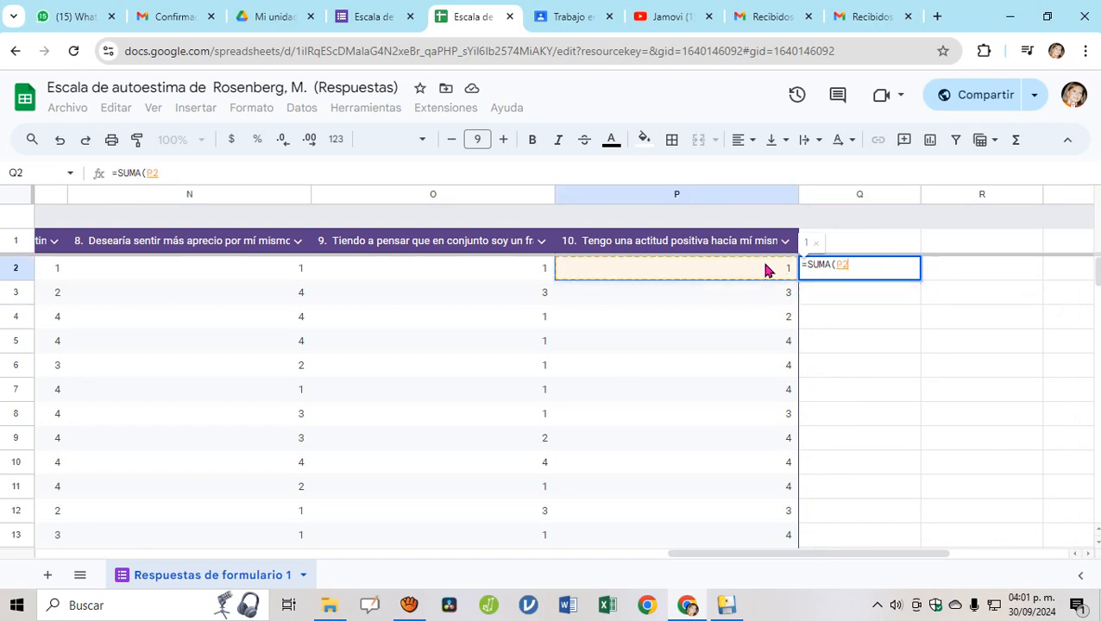
left_click_drag(487, 255, 447, 270)
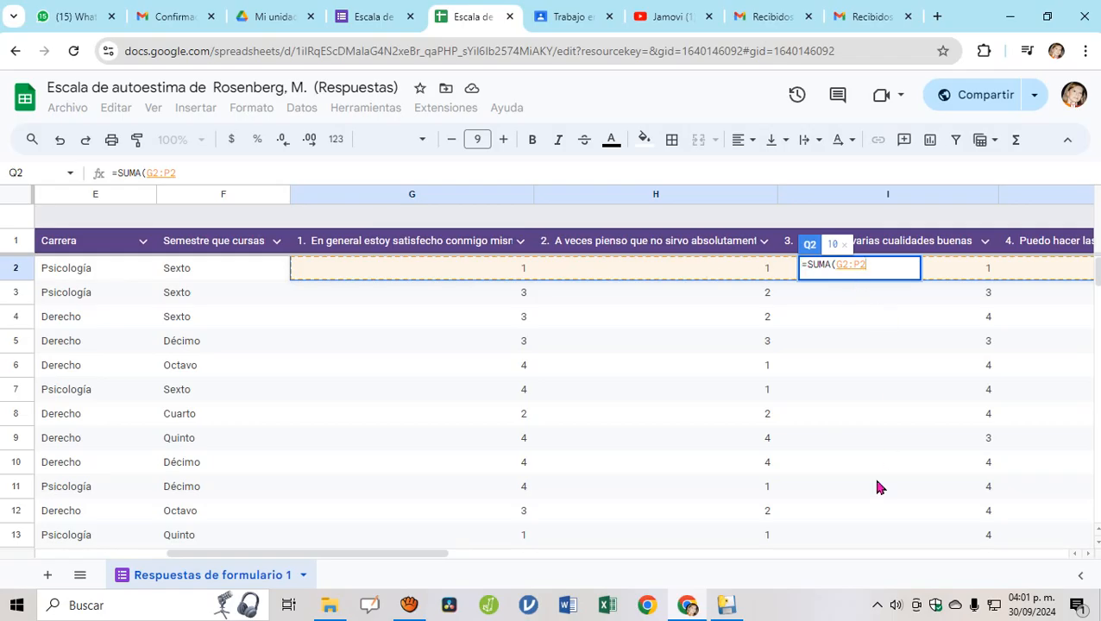
key("Return")
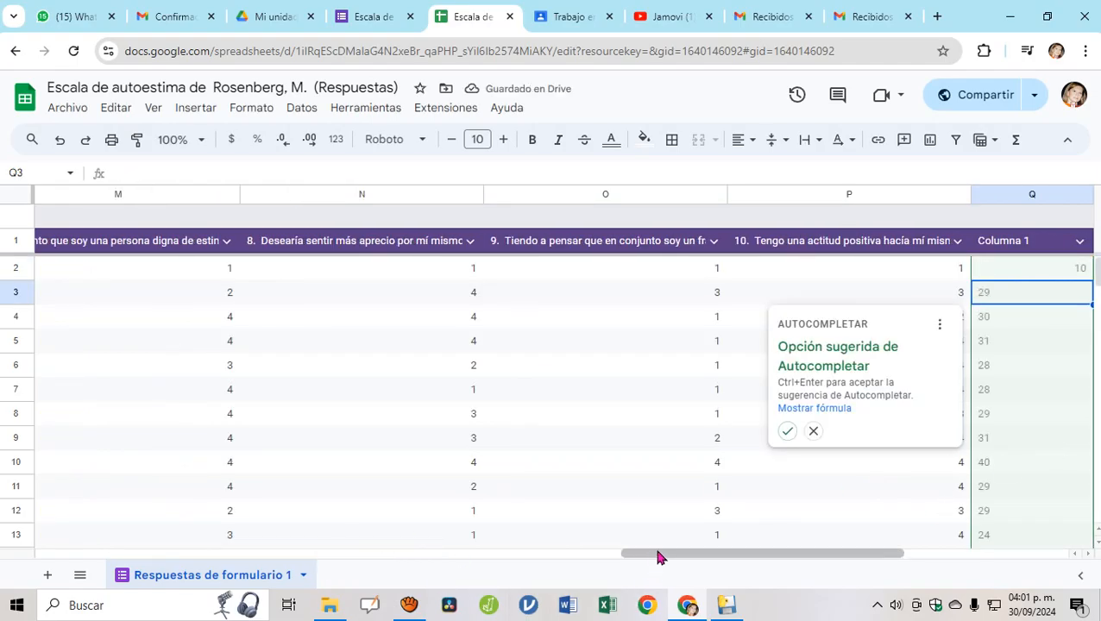
- Dismiss the autofill suggestion and fill the Q2 sum formula down through Q33 for all participants
left_click_drag(656, 559, 763, 549)
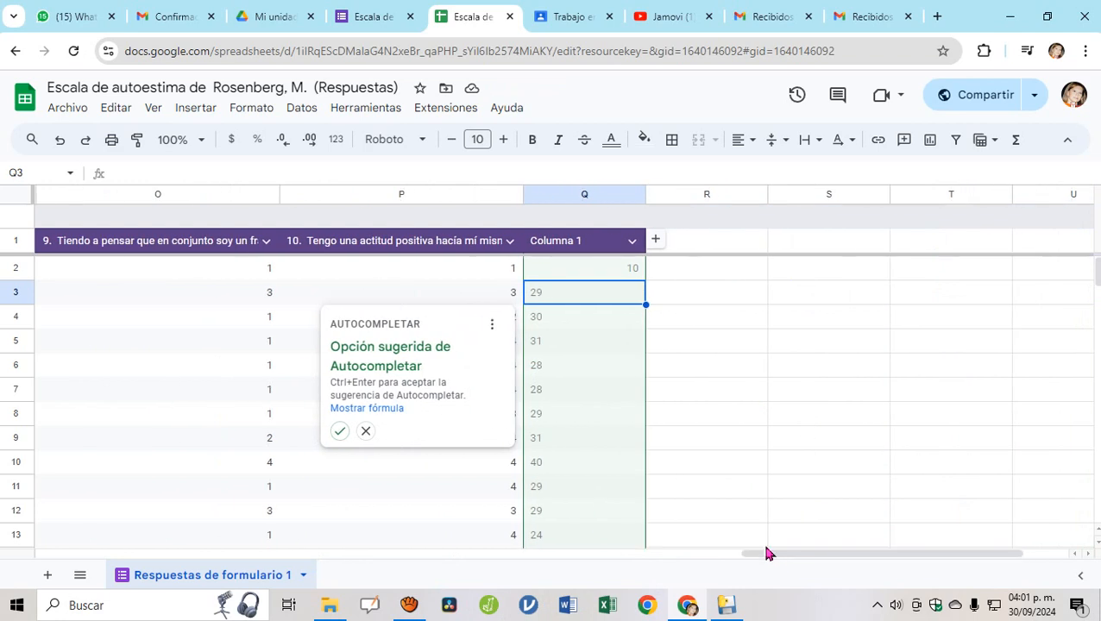
left_click(700, 386)
left_click(607, 275)
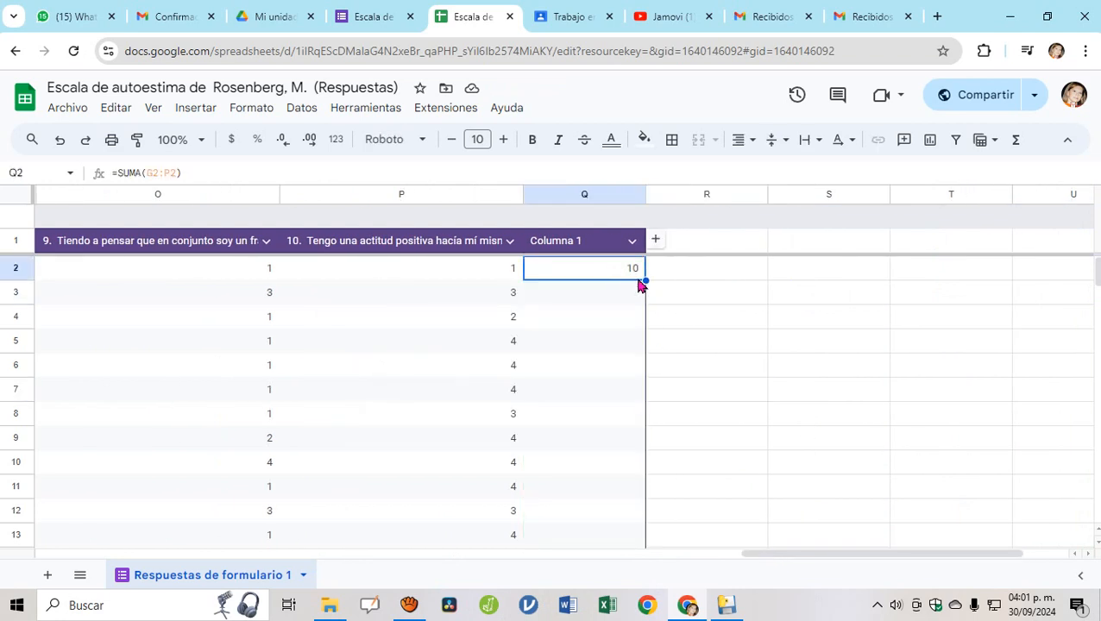
left_click_drag(647, 277, 672, 415)
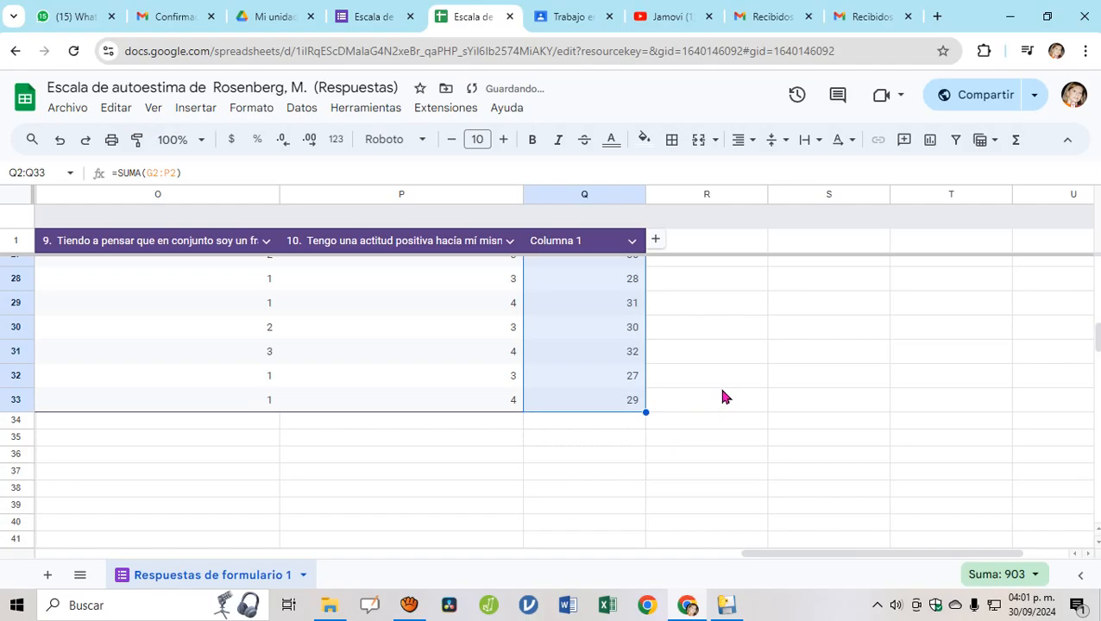
scroll(723, 396, "up", 10)
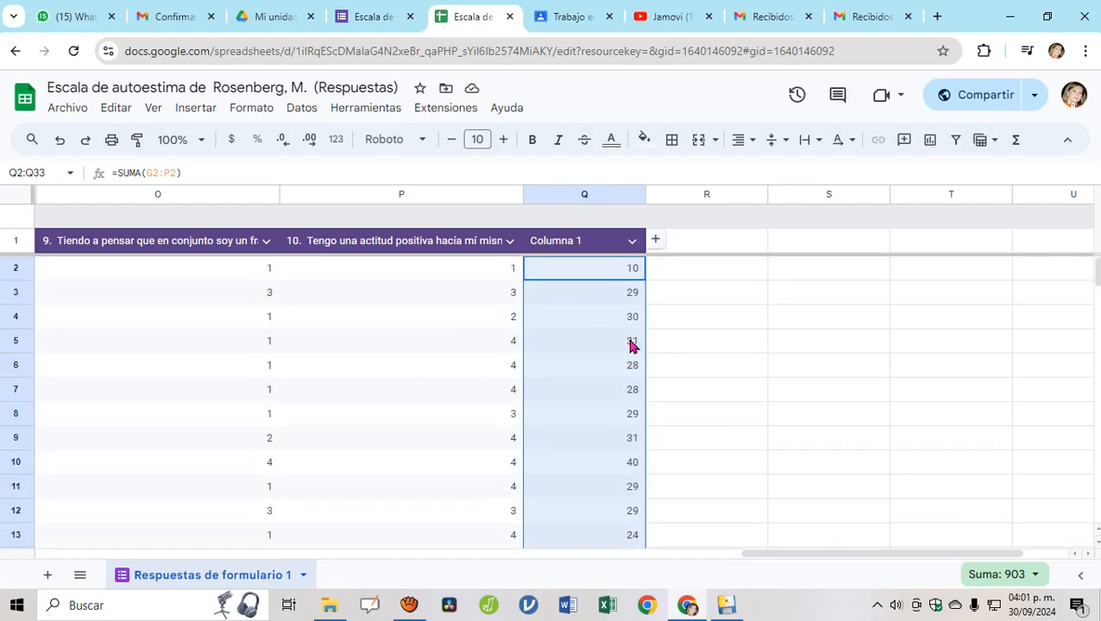
- Switch to Excel and create a blank workbook
left_click(608, 608)
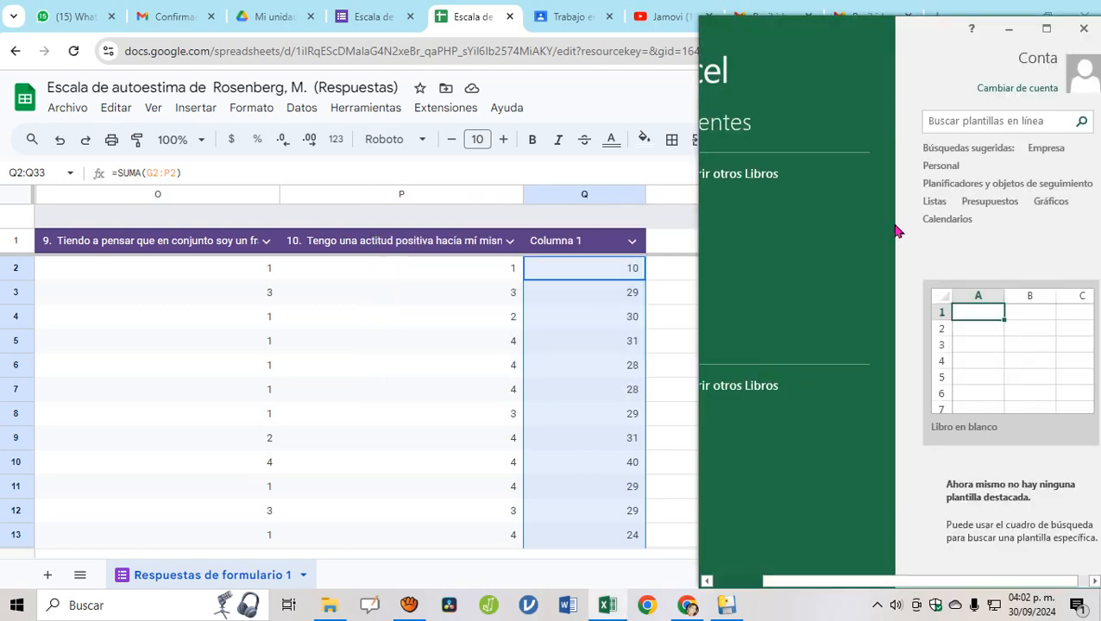
left_click(1008, 333)
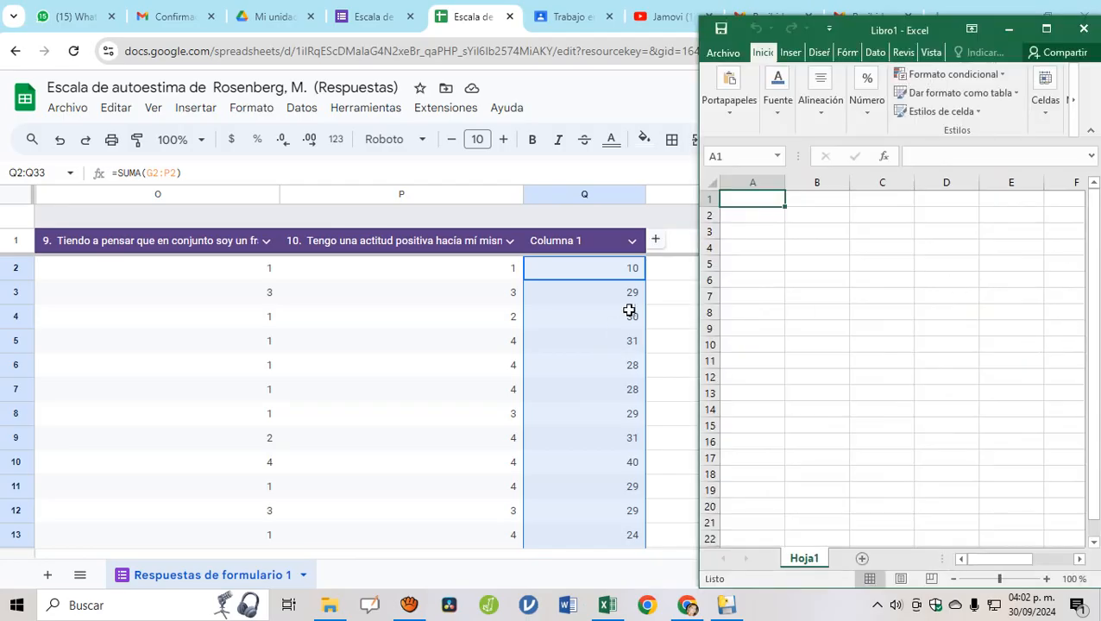
- Copy the participants' totals in Q2:Q33 and paste them into the blank Excel workbook starting at B3, with its window maximized
left_click(673, 318)
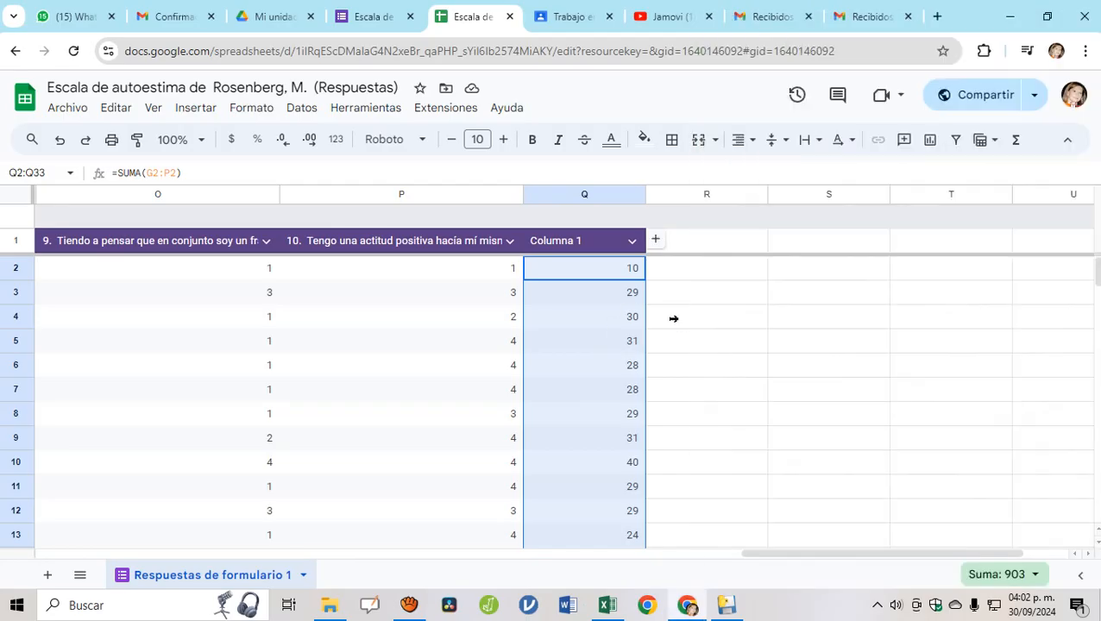
left_click(610, 272)
mouse_move(610, 272)
left_mouse_down()
mouse_move(603, 612)
mouse_move(668, 366)
mouse_move(612, 278)
left_mouse_up()
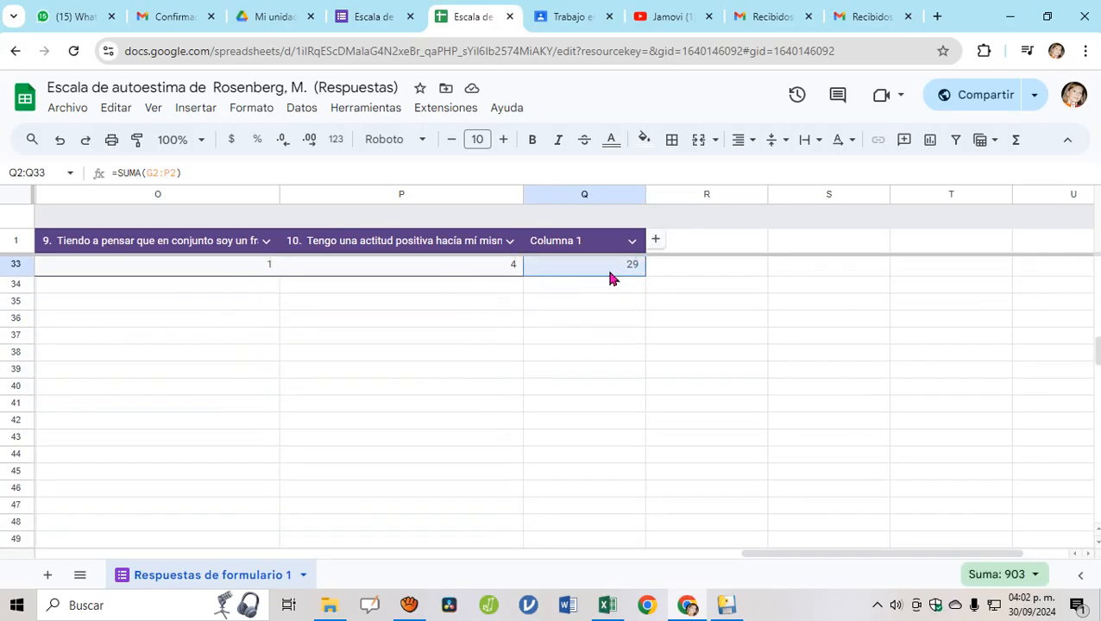
right_click(612, 278)
left_click(654, 177)
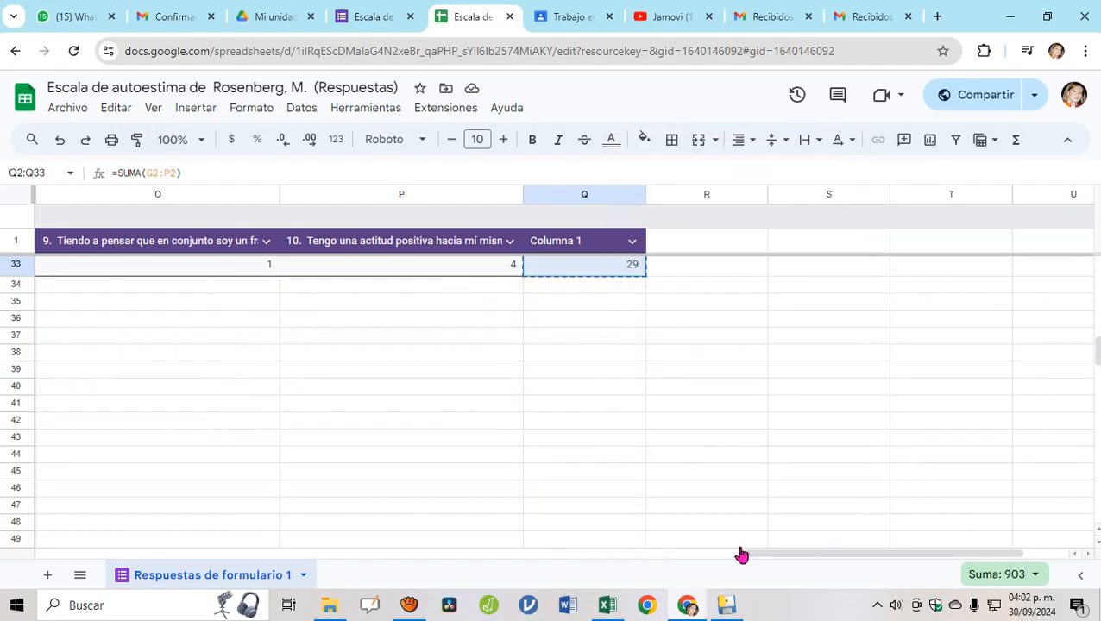
left_click(608, 605)
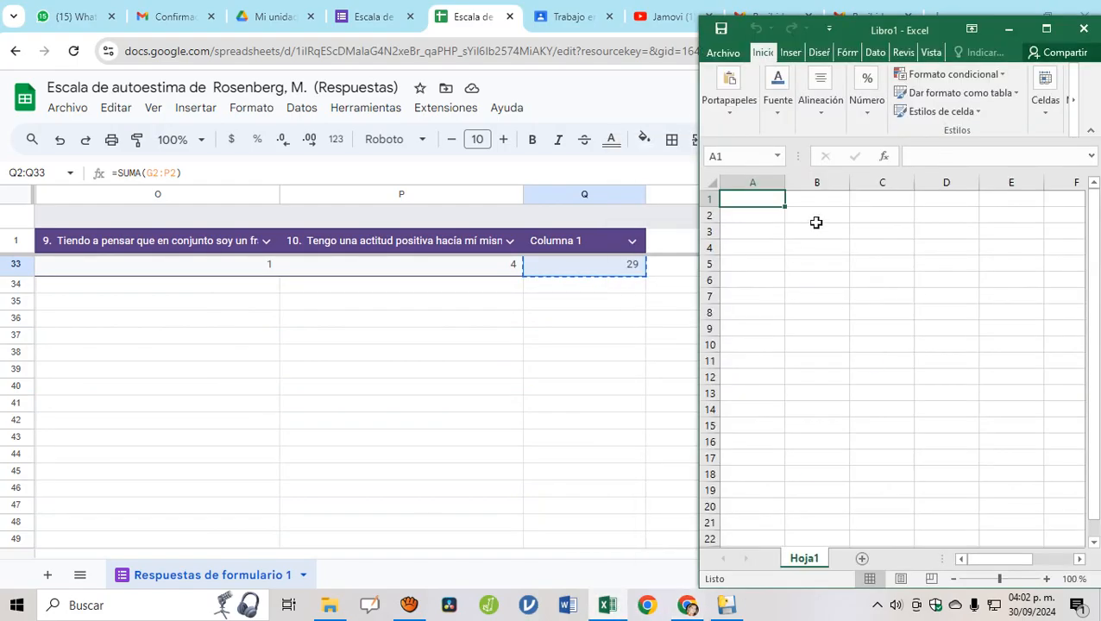
left_click(809, 231)
left_click(1046, 28)
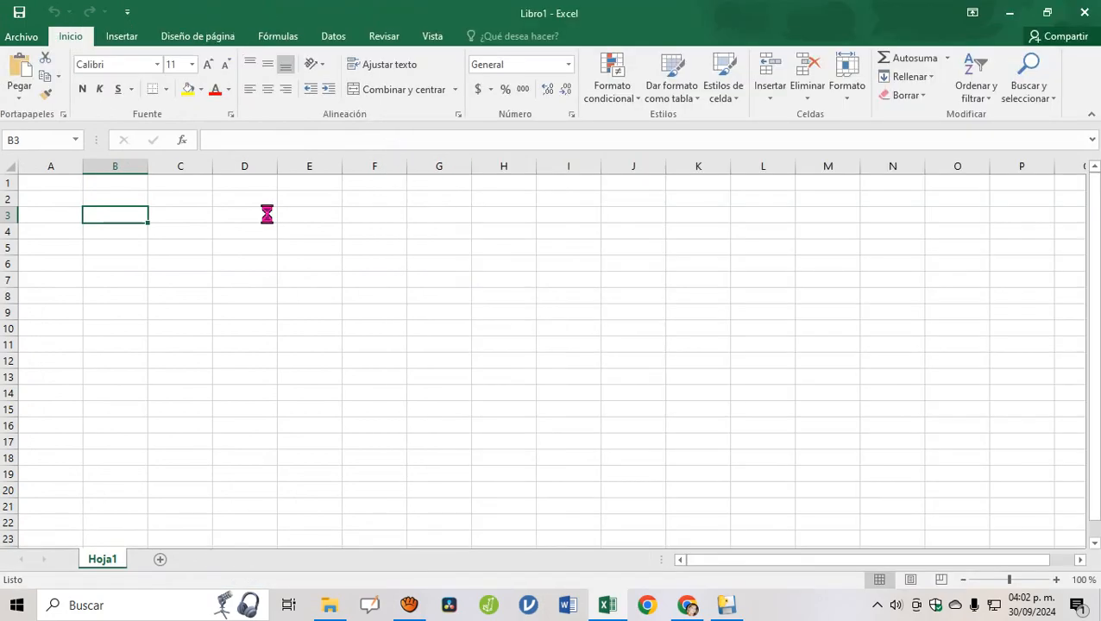
- Return to the Google Sheets response sheet and examine its download formats, including Microsoft Excel (.xlsx)
left_click(1010, 12)
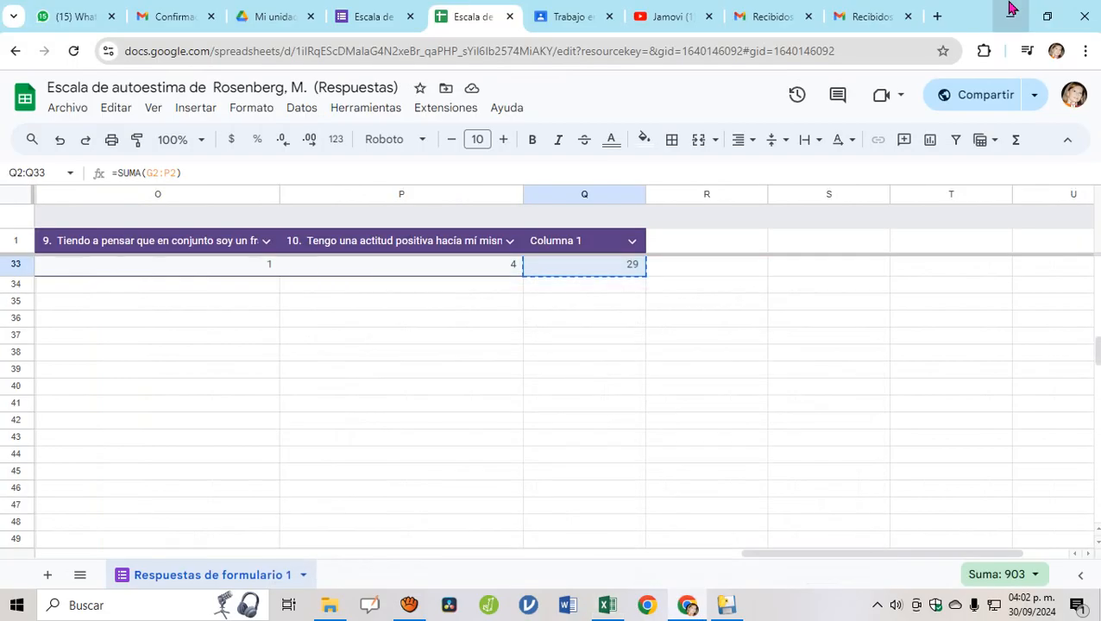
left_click_drag(922, 553, 69, 507)
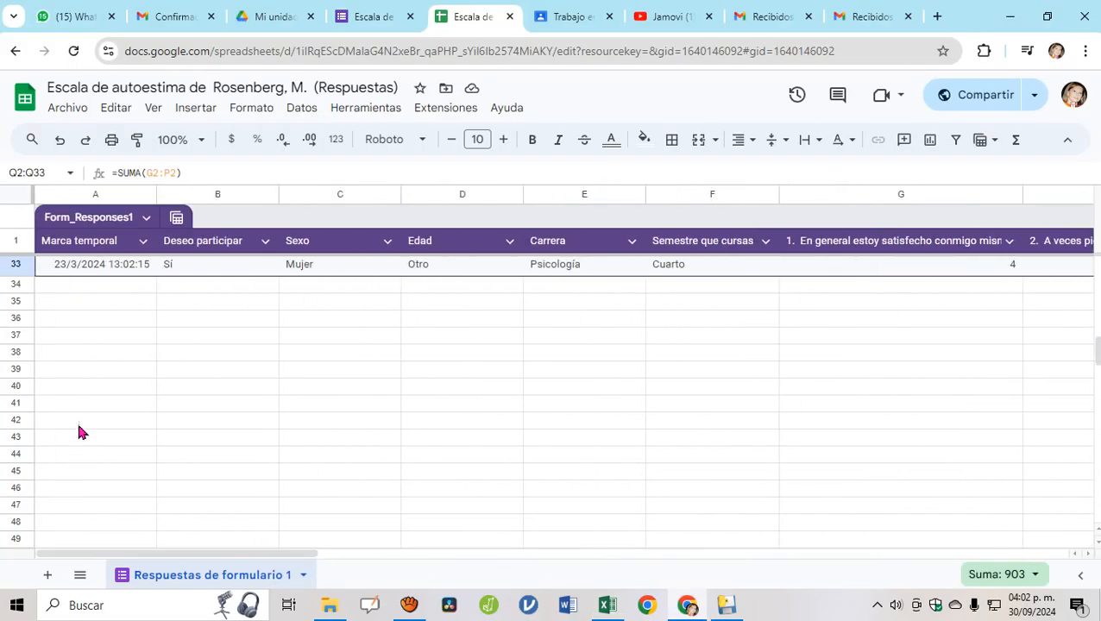
scroll(77, 419, "up", 10)
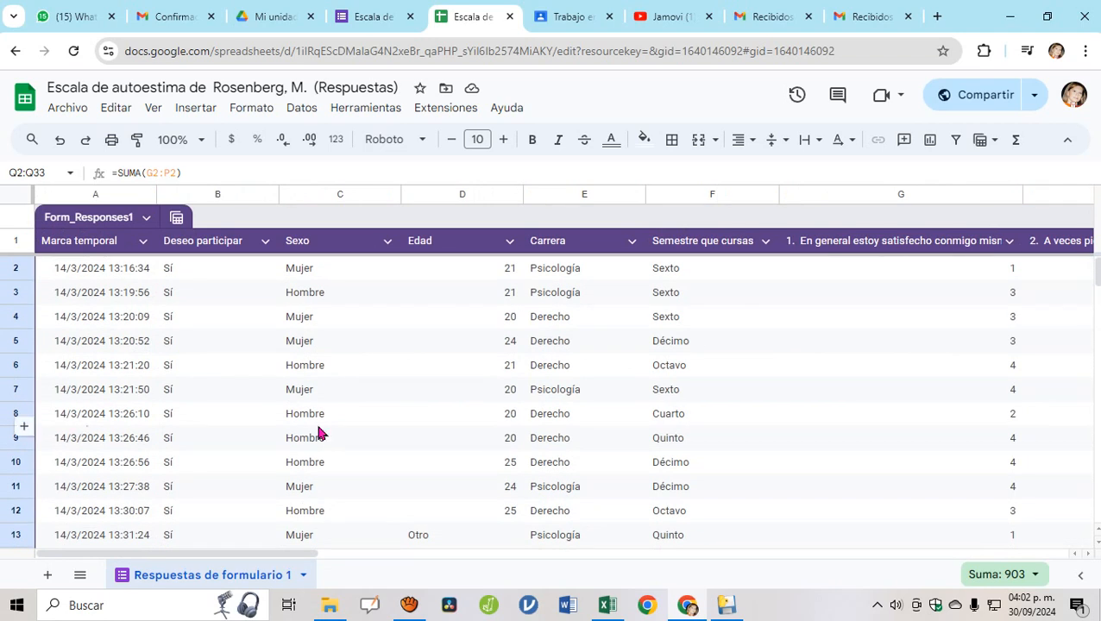
left_click(76, 109)
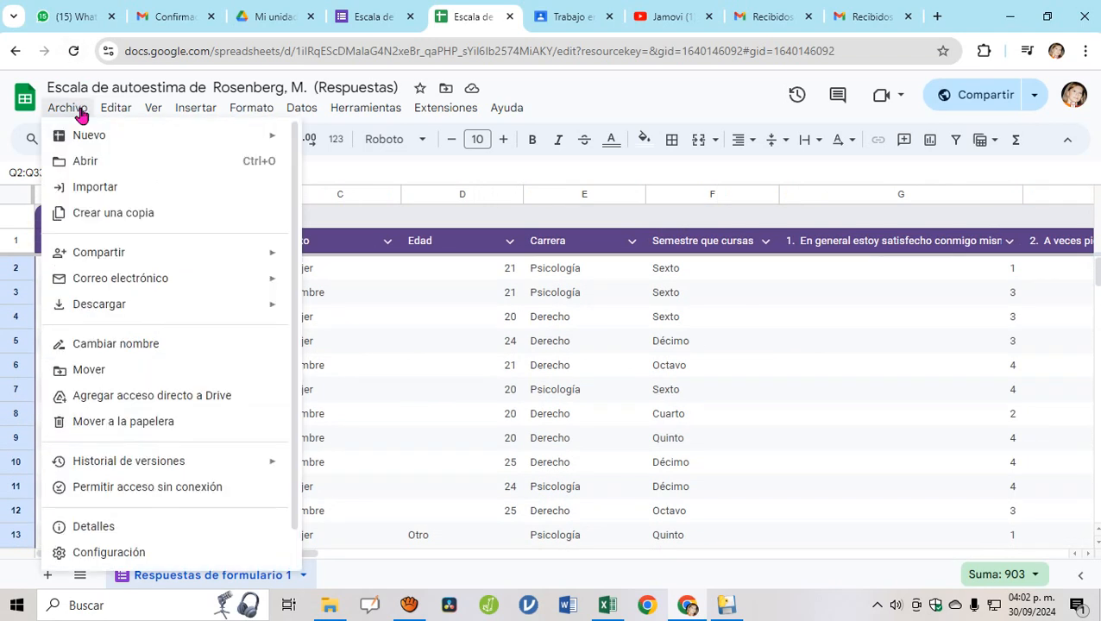
mouse_move(164, 288)
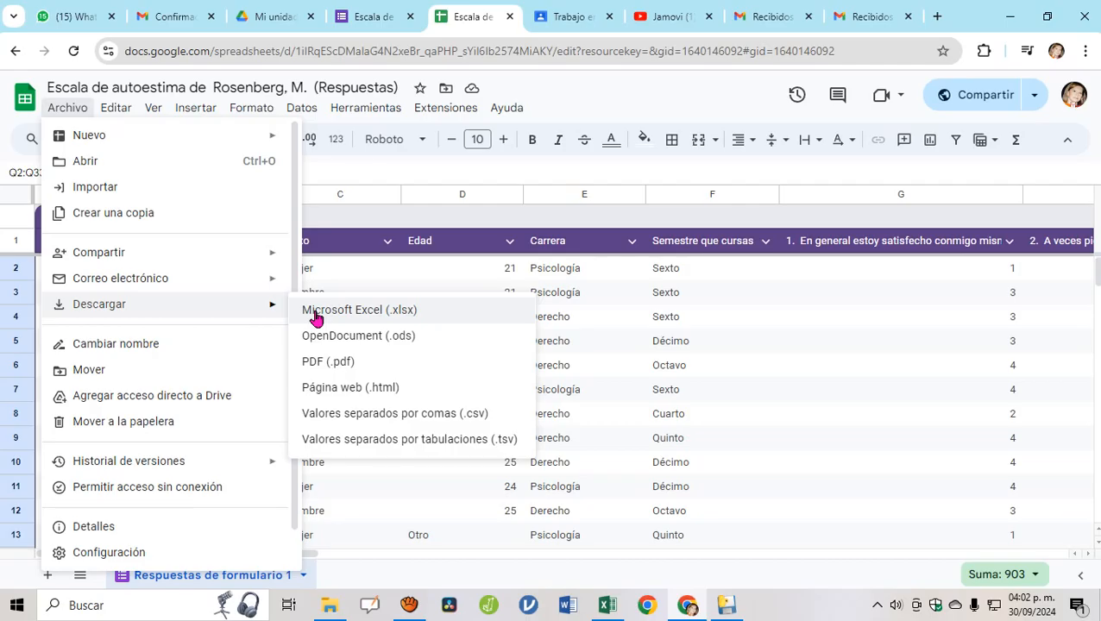
- Switch back to Excel and review the pasted totals in B3:B34
left_click(608, 605)
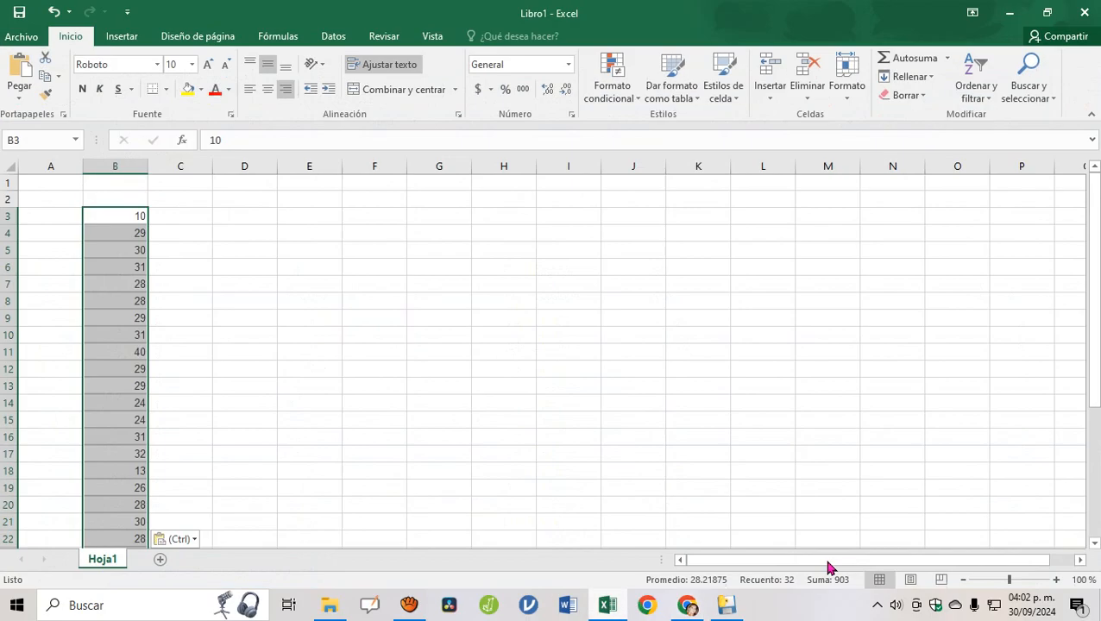
left_click(432, 354)
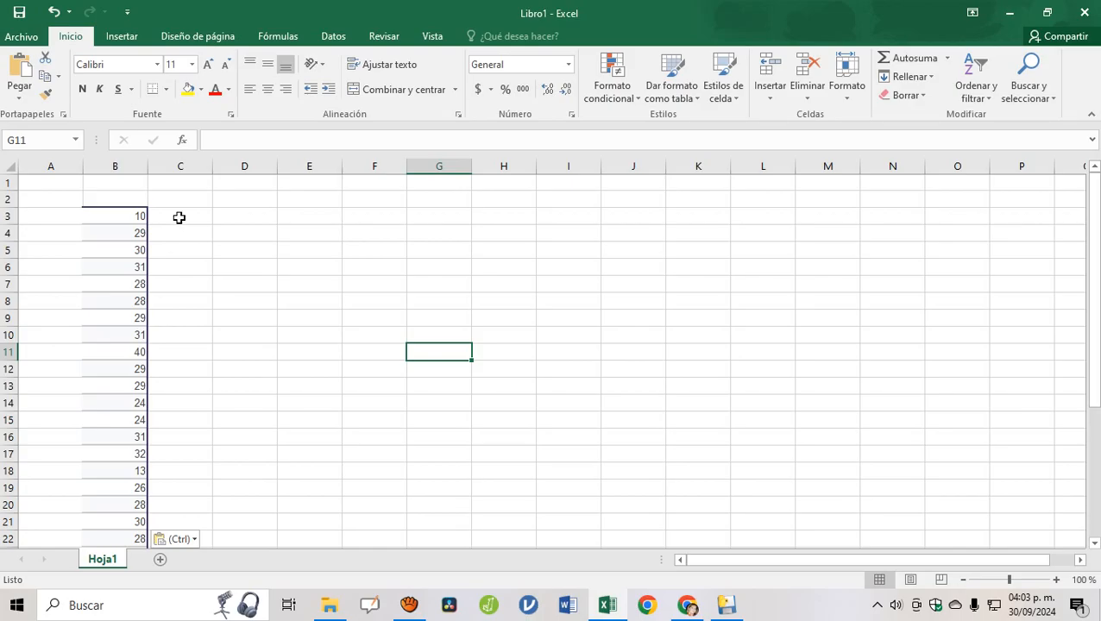
left_click(124, 216)
left_click_drag(124, 216, 124, 507)
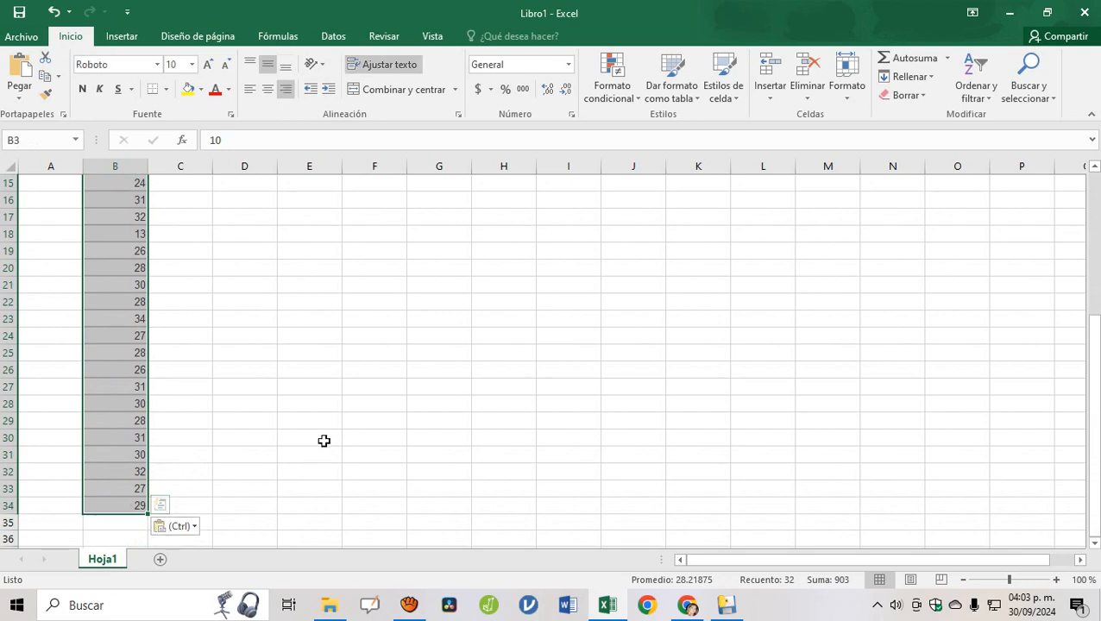
scroll(323, 441, "up", 5)
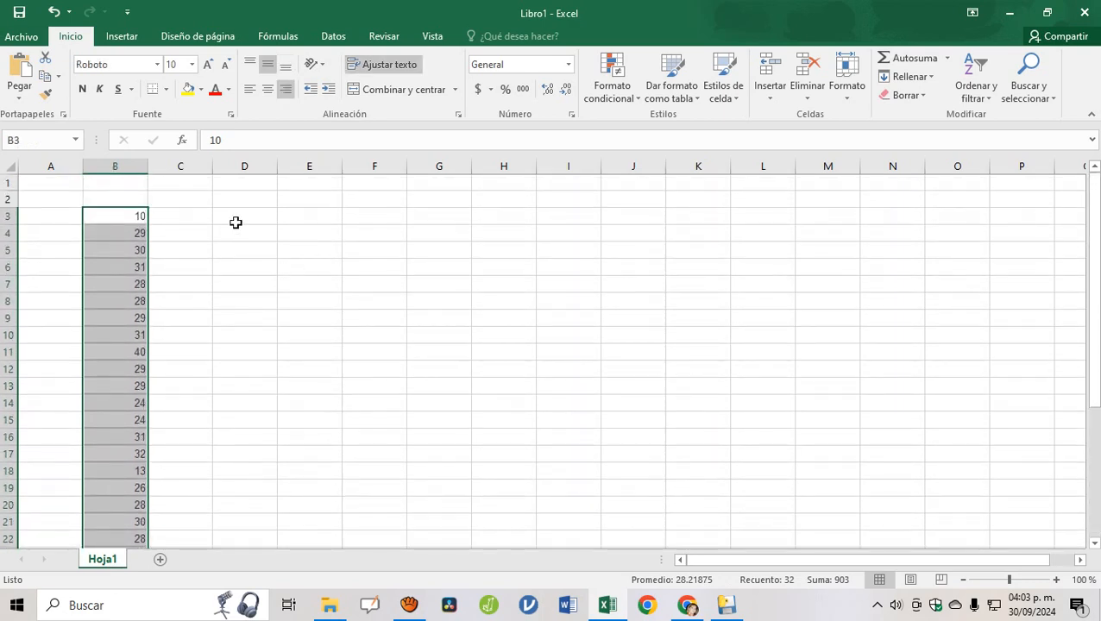
left_click(235, 222)
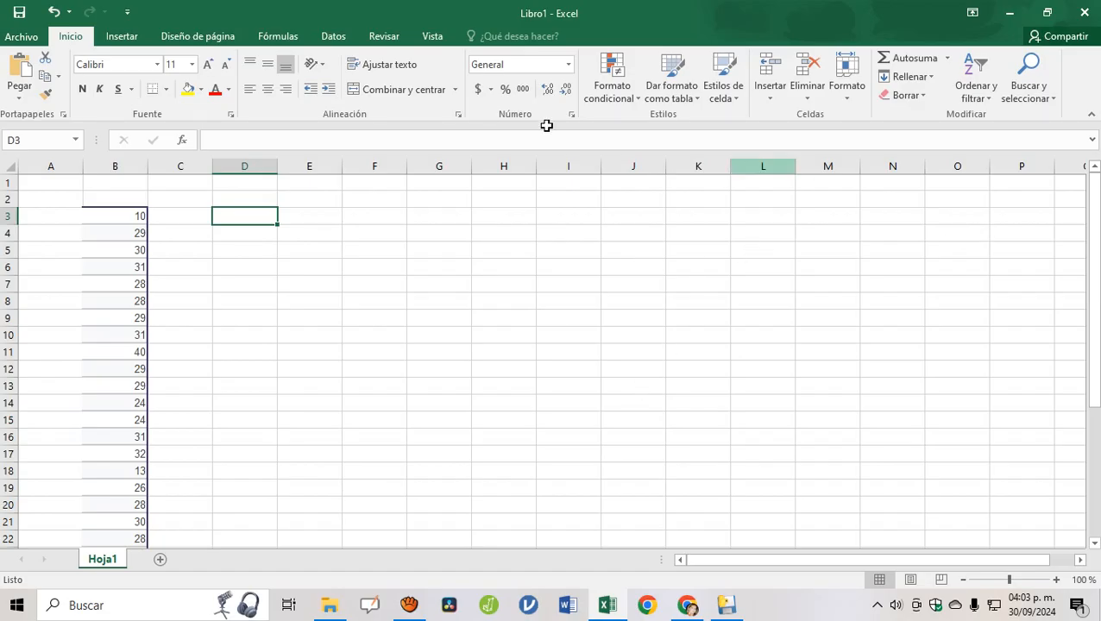
- Examine the available Excel add-ins in the options, checking the Herramientas para análisis entry
left_click(334, 36)
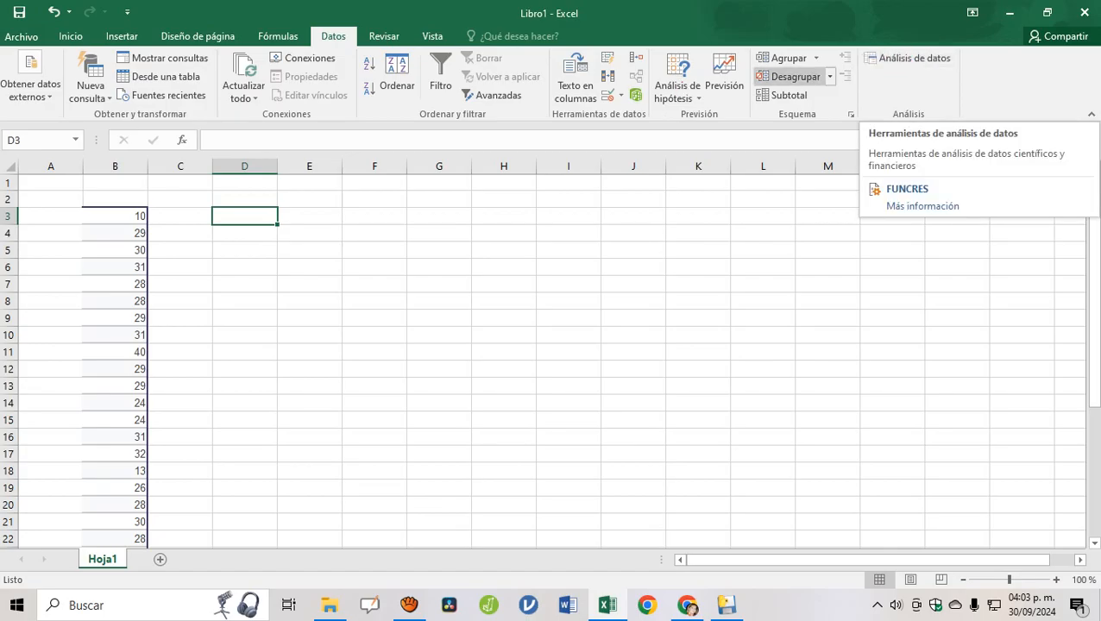
left_click(14, 39)
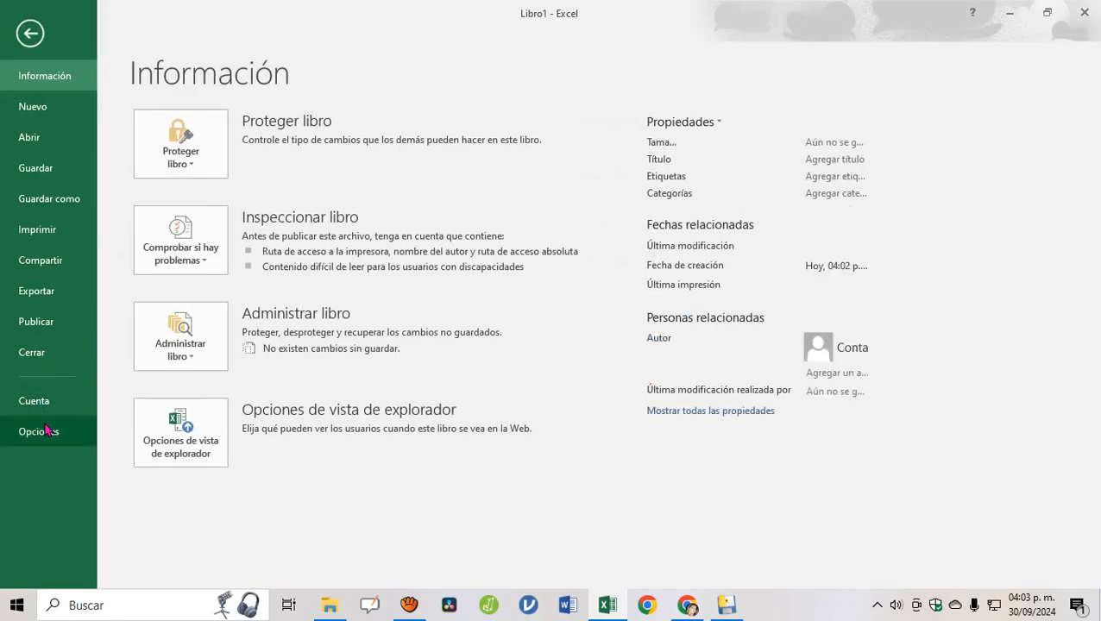
key("Escape")
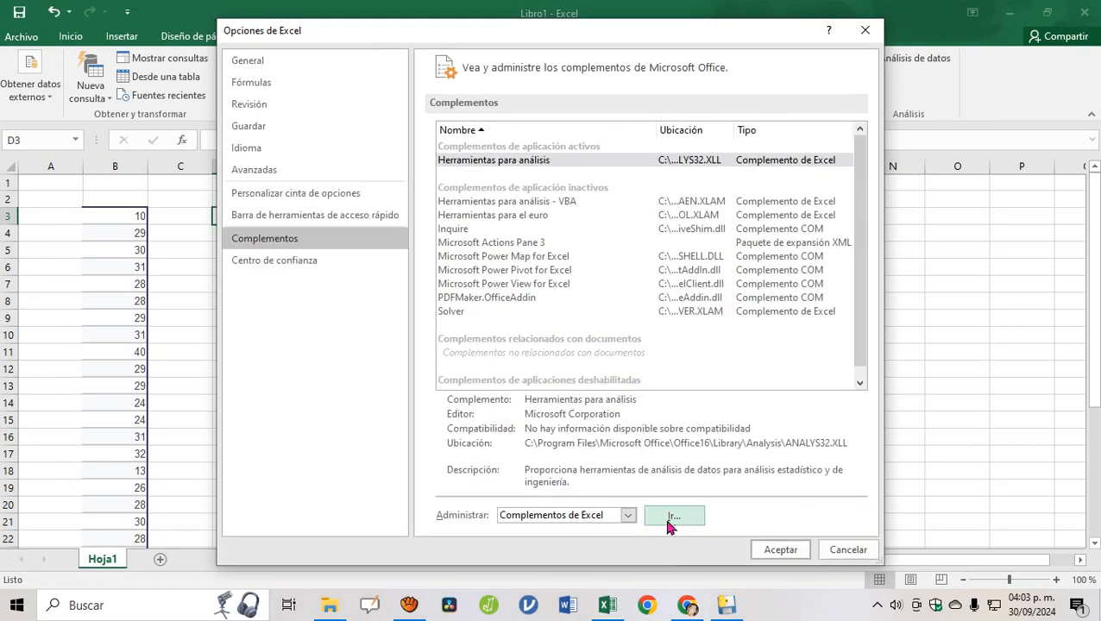
left_click(669, 516)
left_click(422, 173)
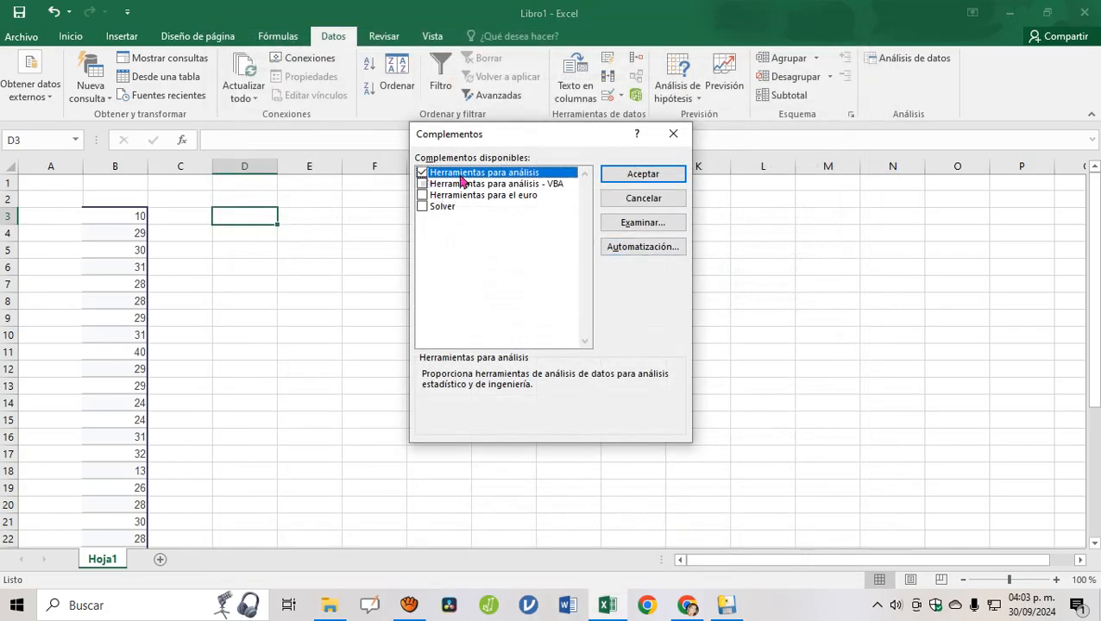
left_click(673, 134)
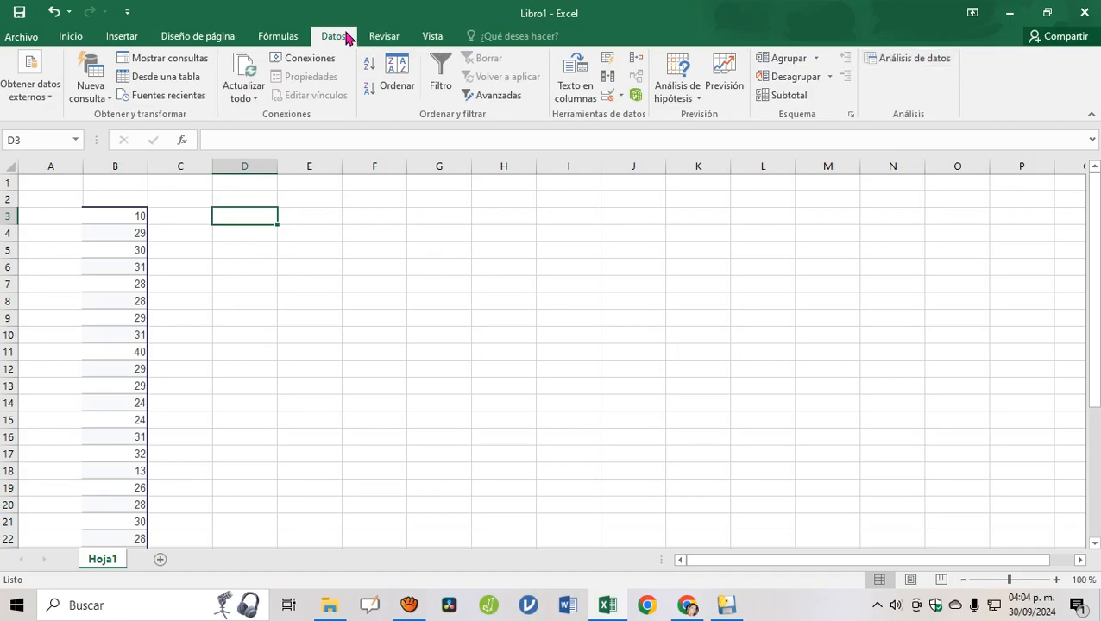
- Run Estadística descriptiva on B3:B34 with Resumen de estadísticas and the output range starting at D4, and widen column D
left_click(873, 57)
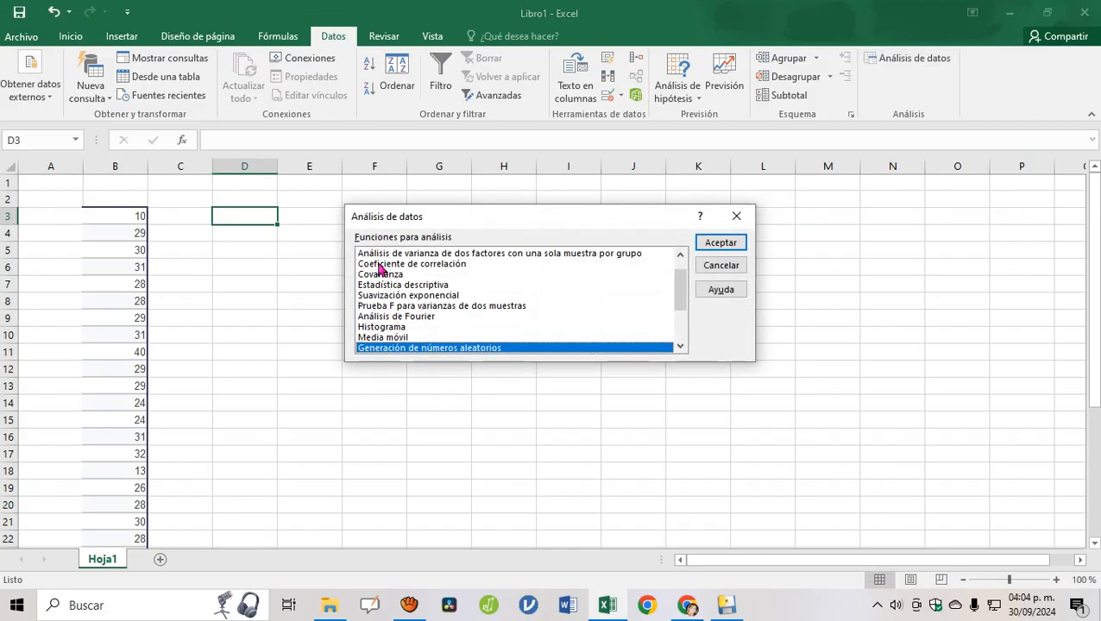
left_click(413, 286)
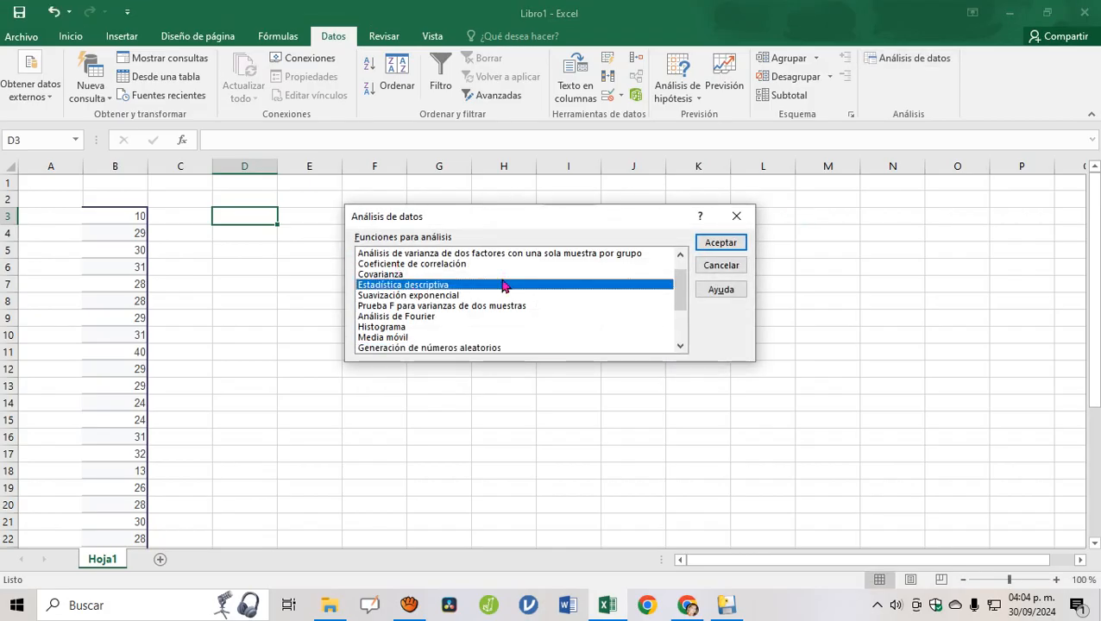
left_click(706, 241)
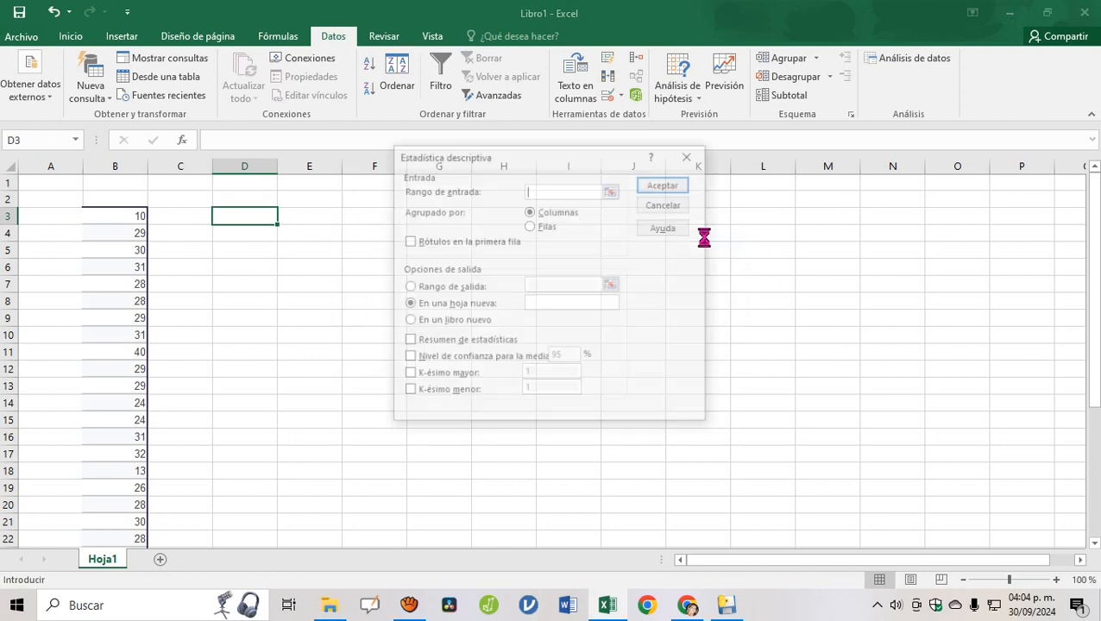
left_click_drag(122, 214, 108, 522)
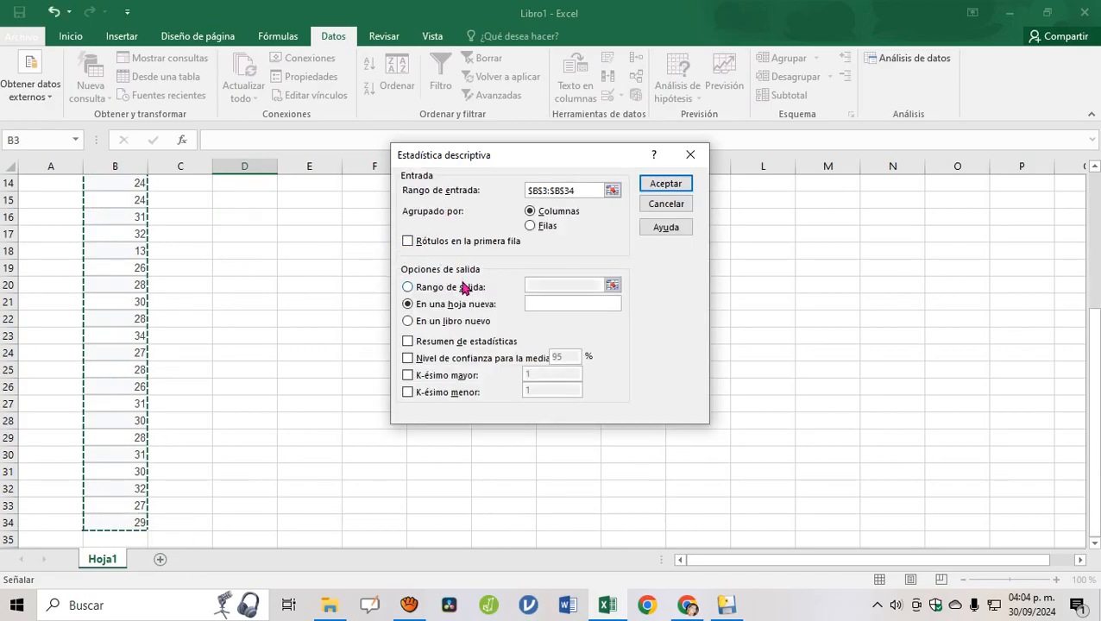
left_click(409, 288)
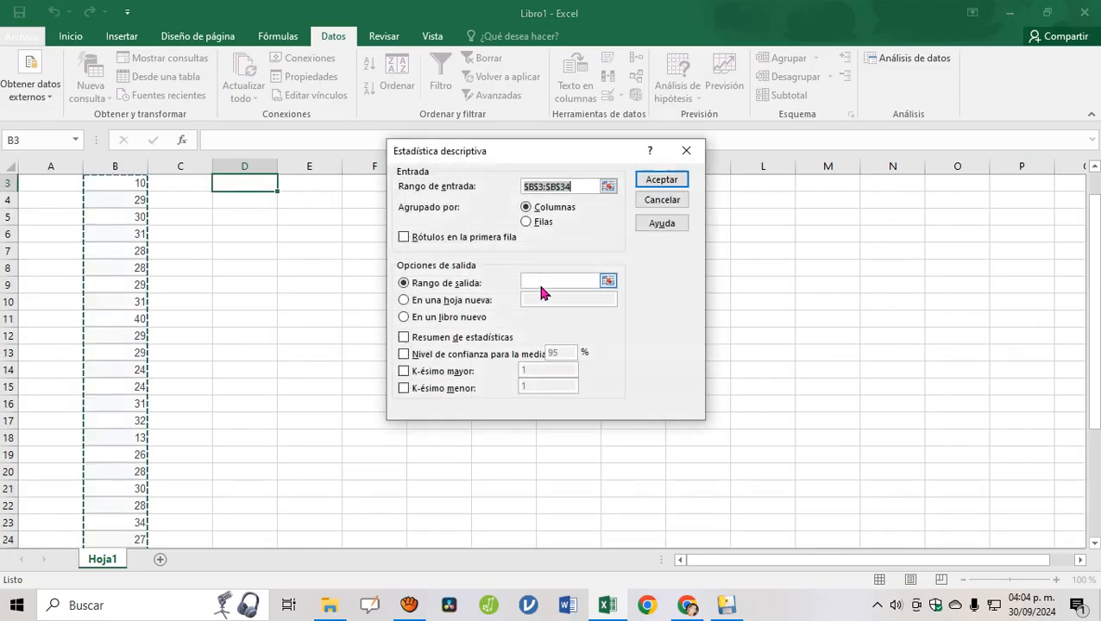
left_click(263, 204)
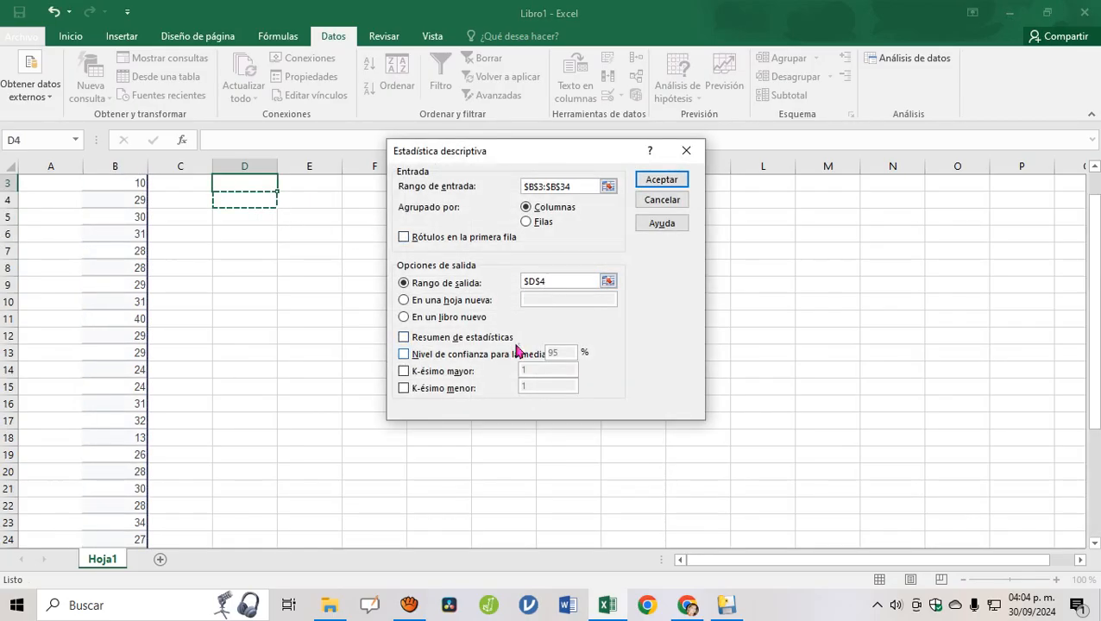
left_click(405, 337)
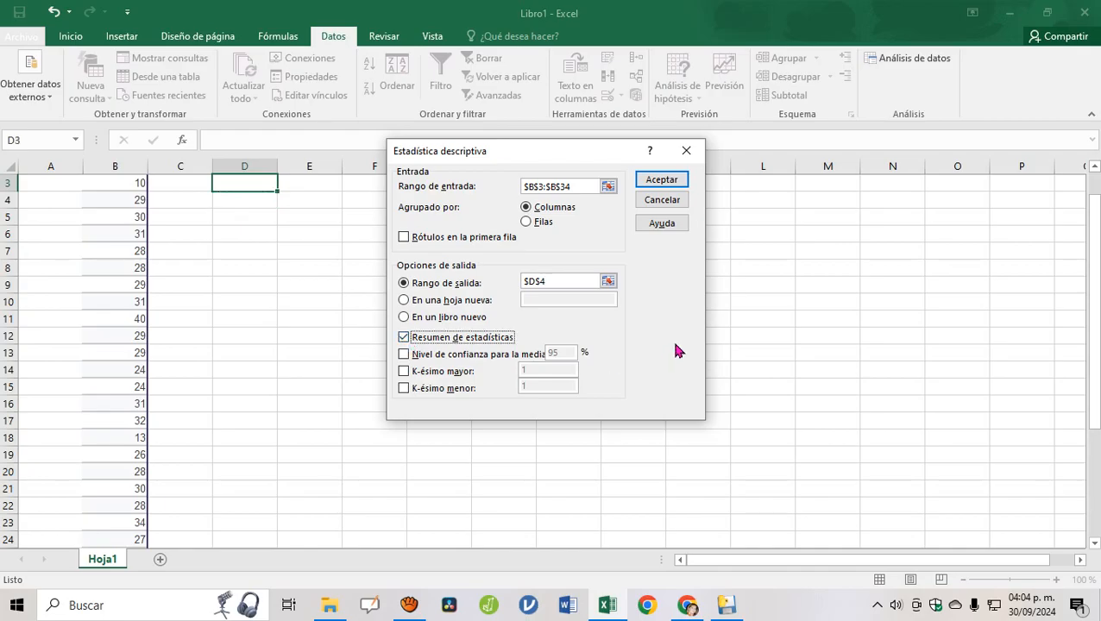
left_click(662, 183)
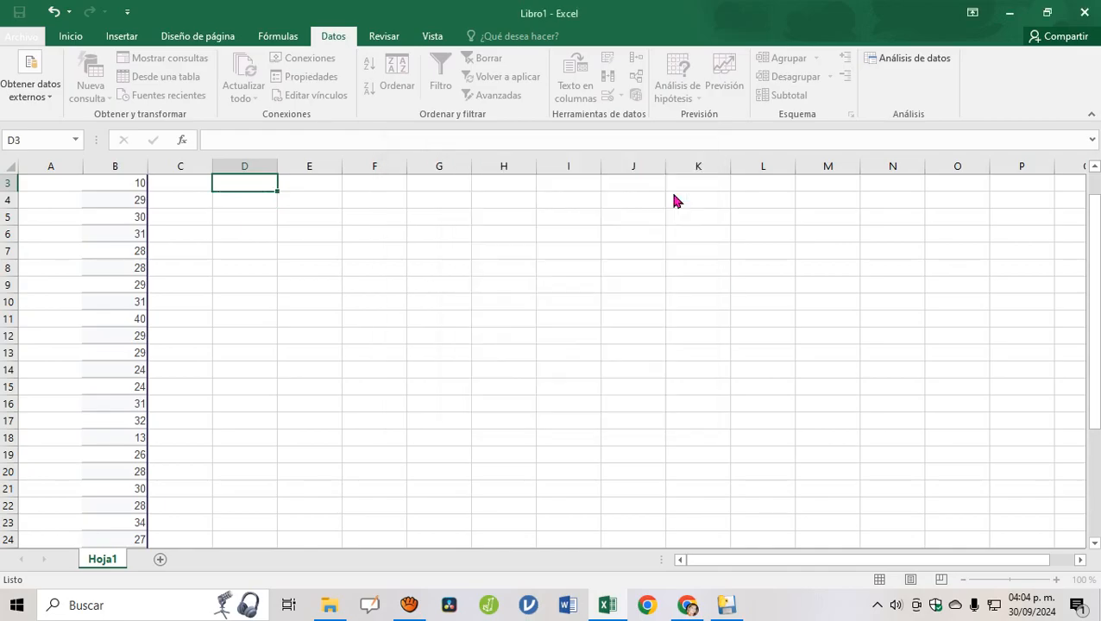
left_click_drag(278, 167, 328, 167)
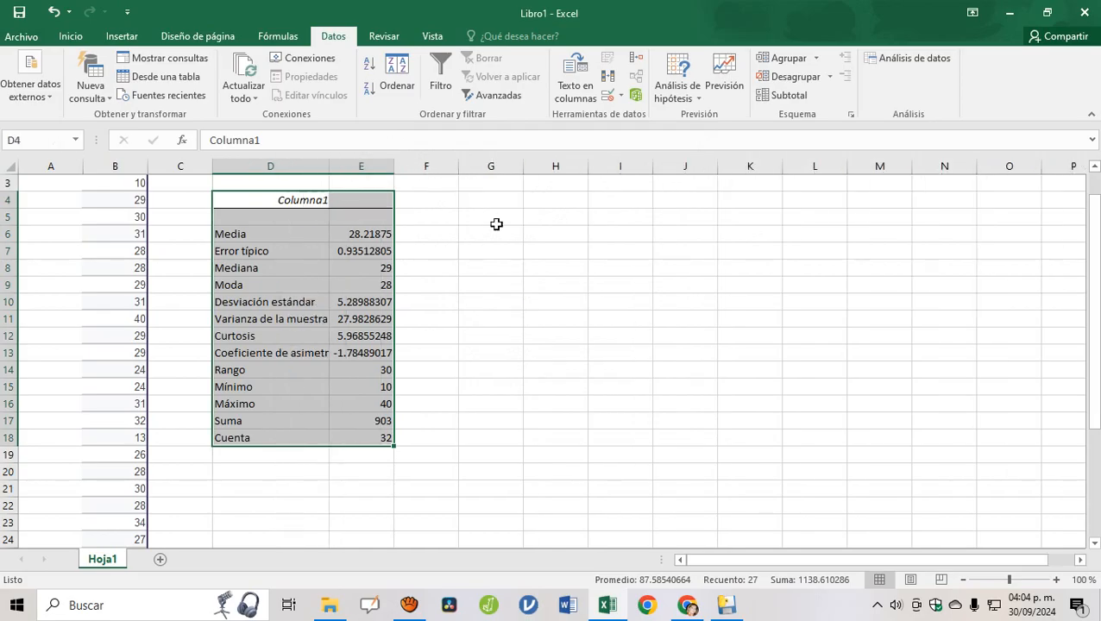
- Examine the descriptive statistics in E6:E12 one by one, from Media through Curtosis
left_click(448, 233)
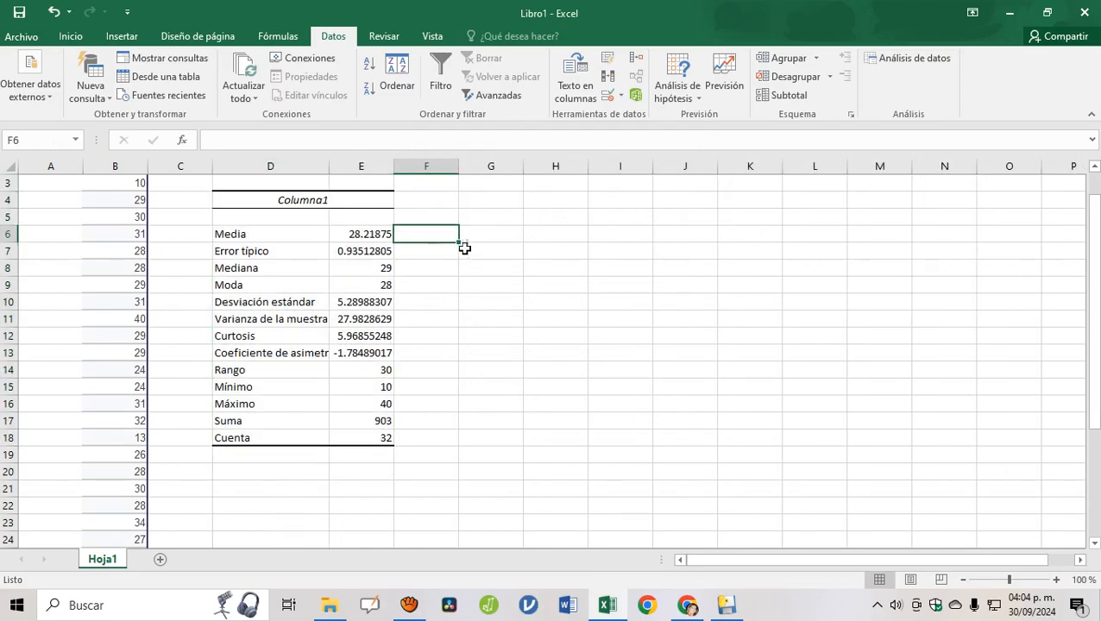
left_click(384, 234)
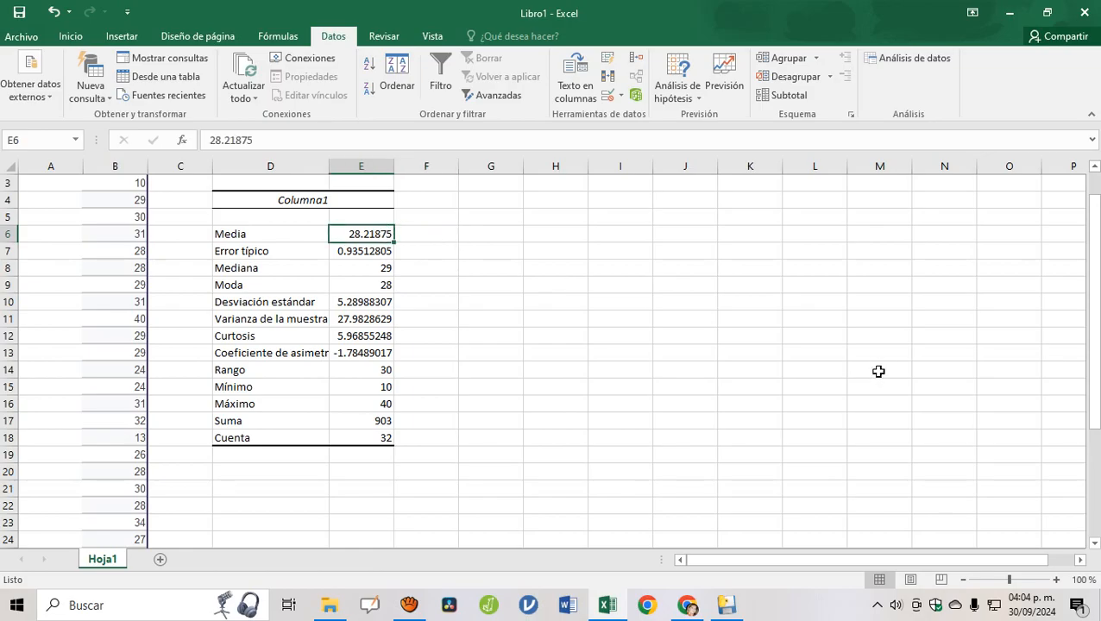
key("Down")
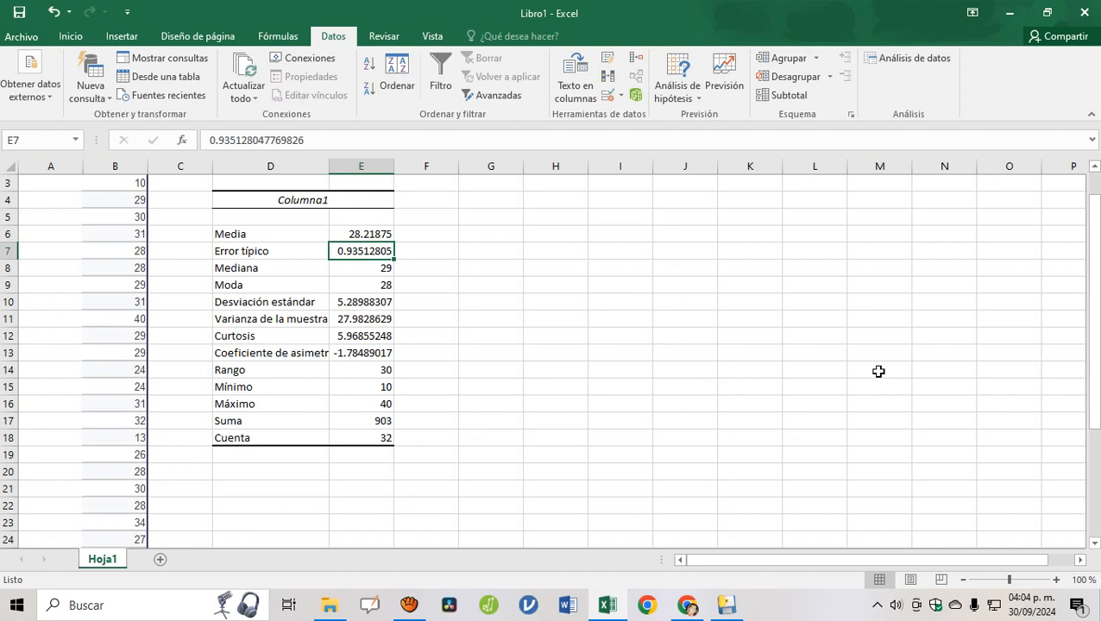
key("Down")
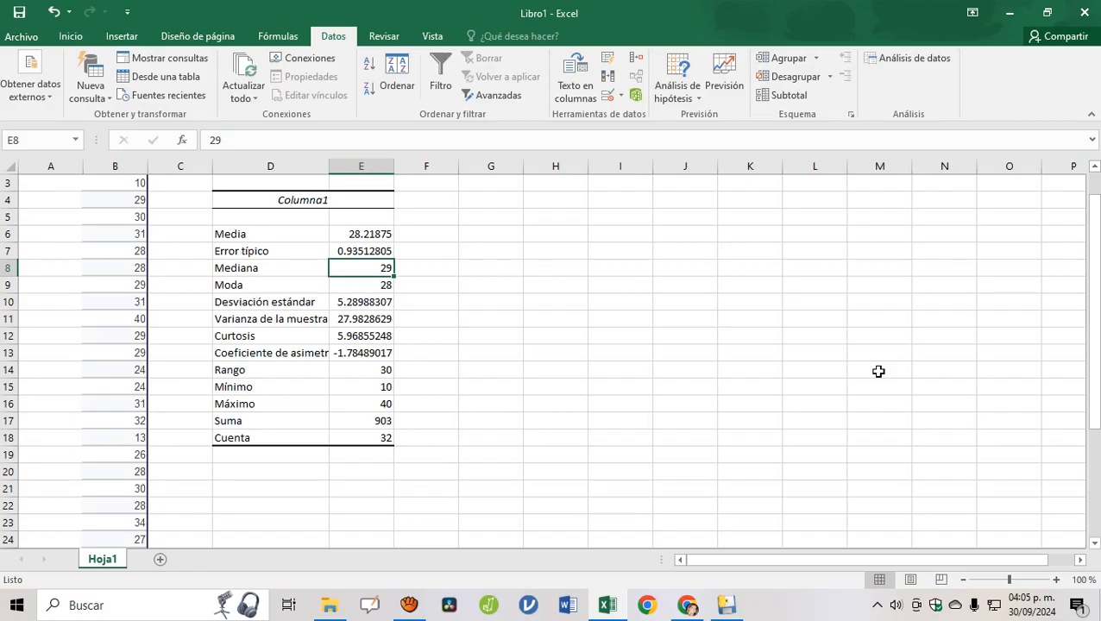
key("Down")
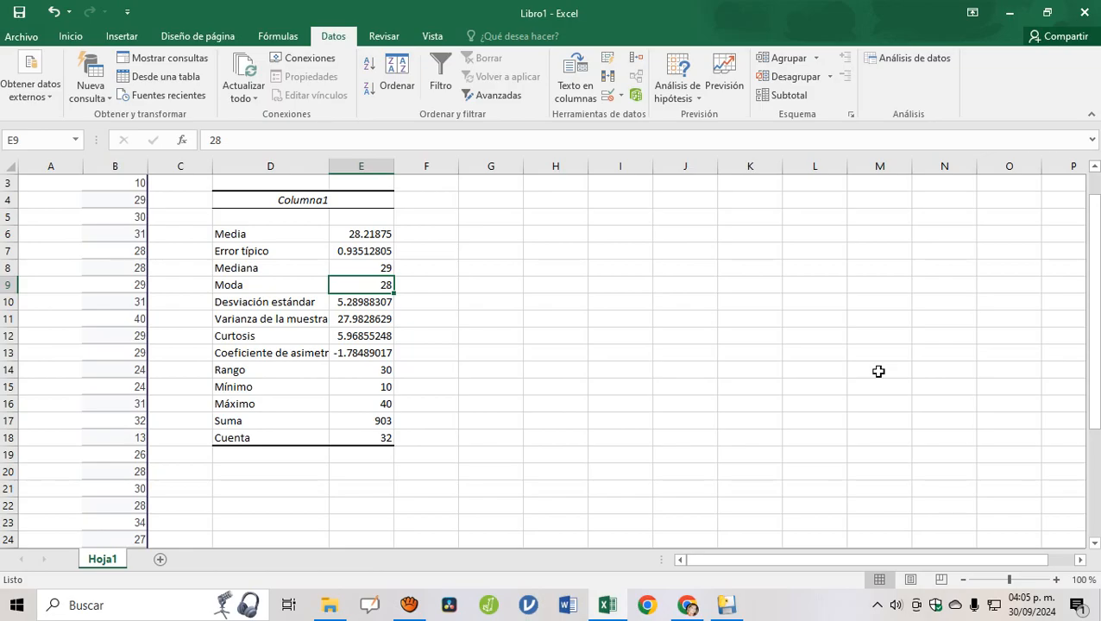
key("Down")
key("Down")
key("Down")
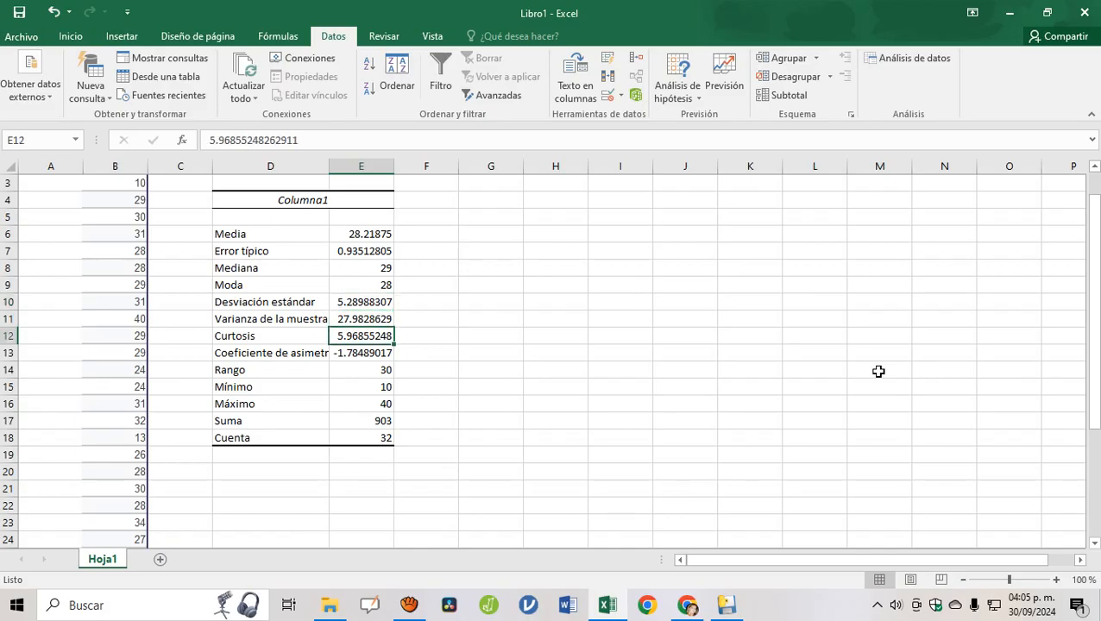
- Widen column D to fit the Coeficiente de asimetría label and review the remaining statistics in E13:E18, down to Cuenta
left_click_drag(329, 167, 368, 168)
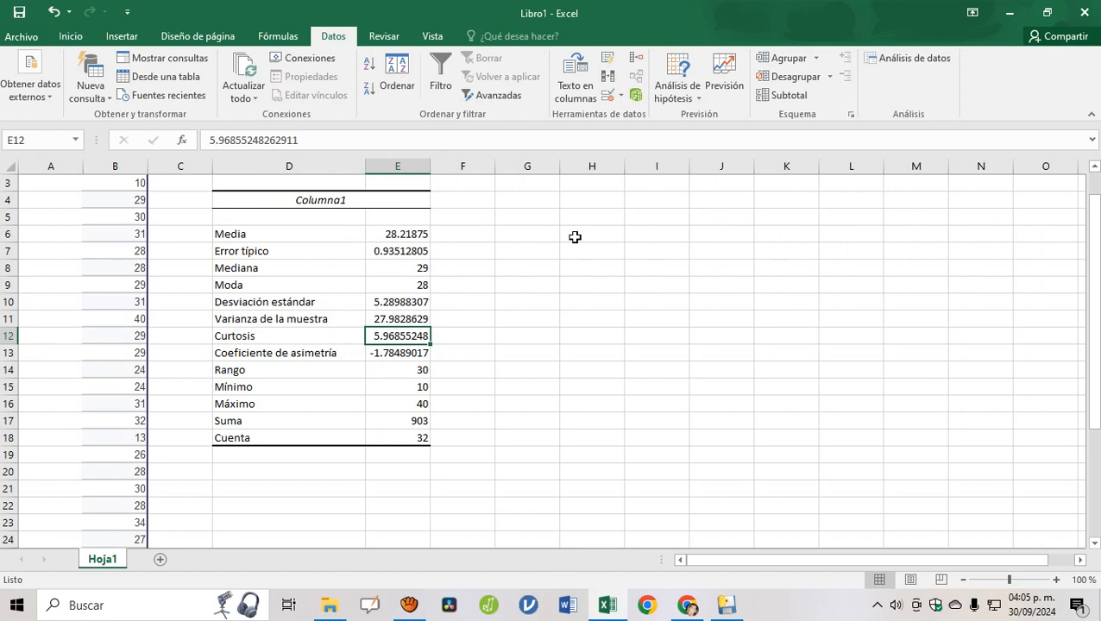
key("Down")
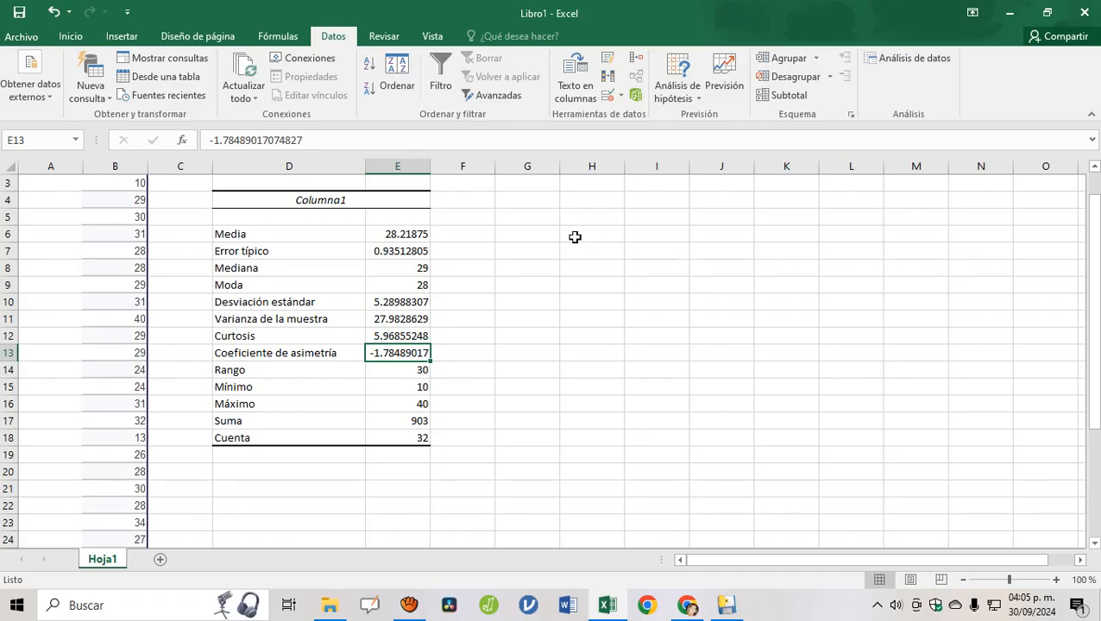
key("Down")
key("Down")
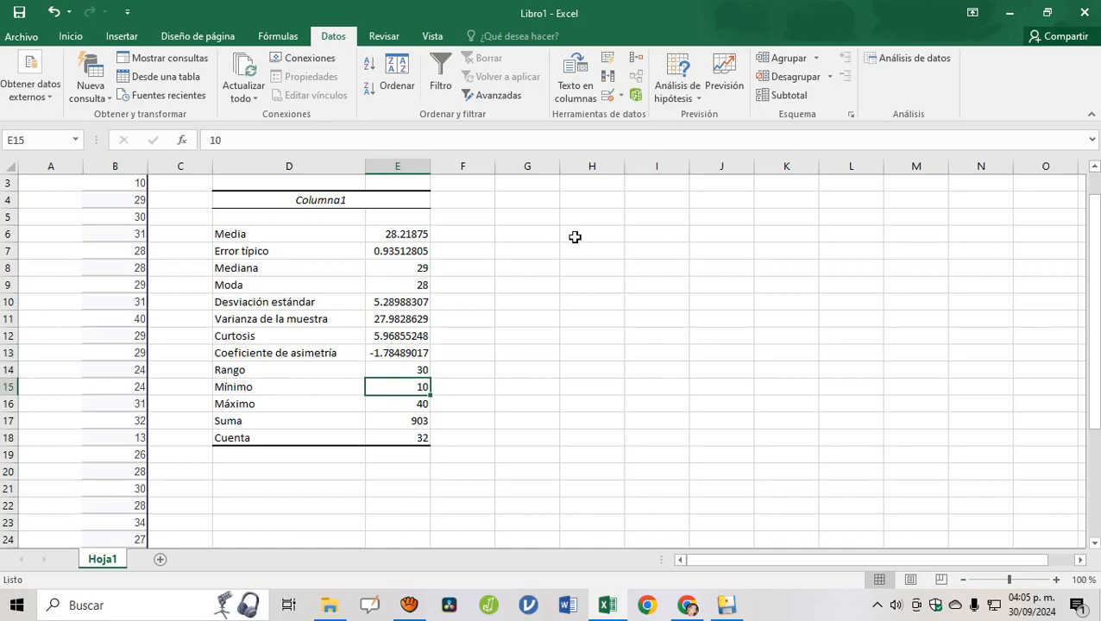
key("Down")
key("Up")
key("Up")
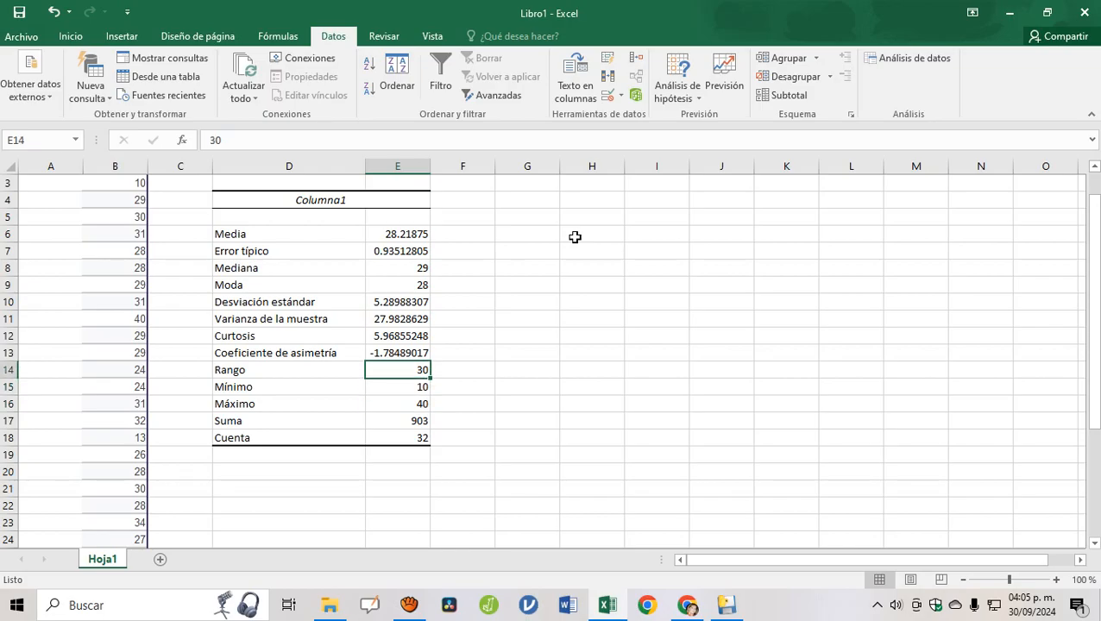
key("Down")
key("Down")
key("Down")
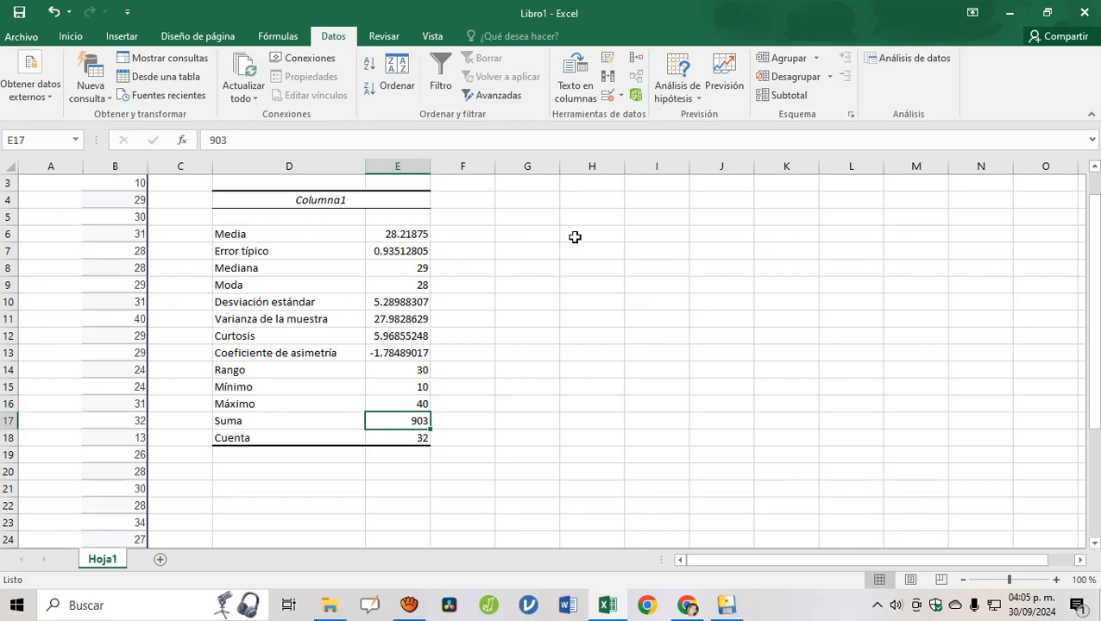
key("Down")
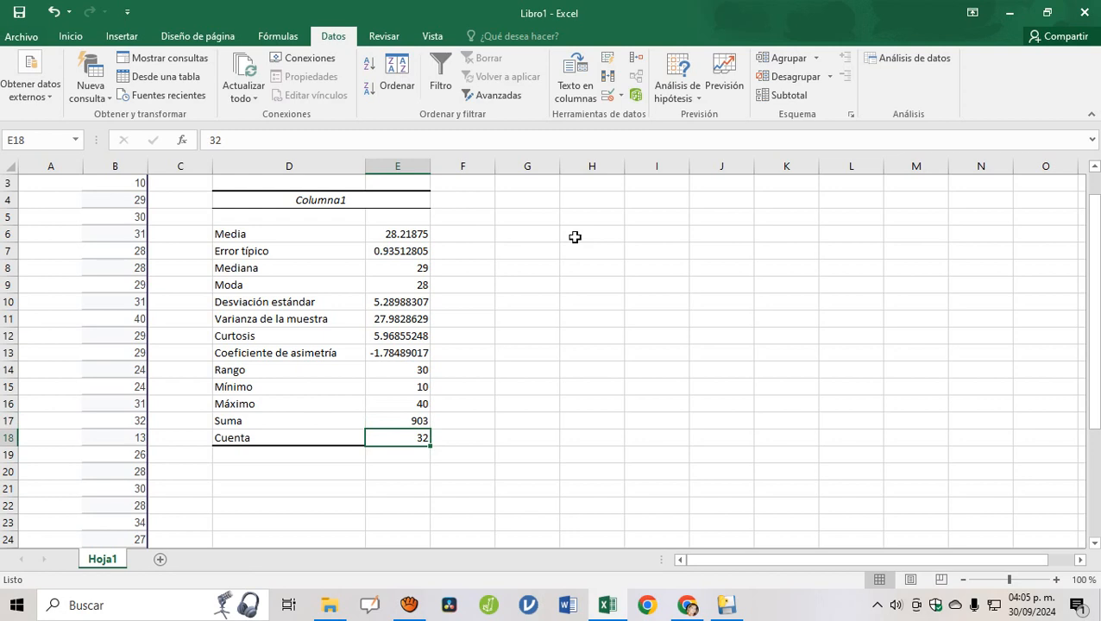